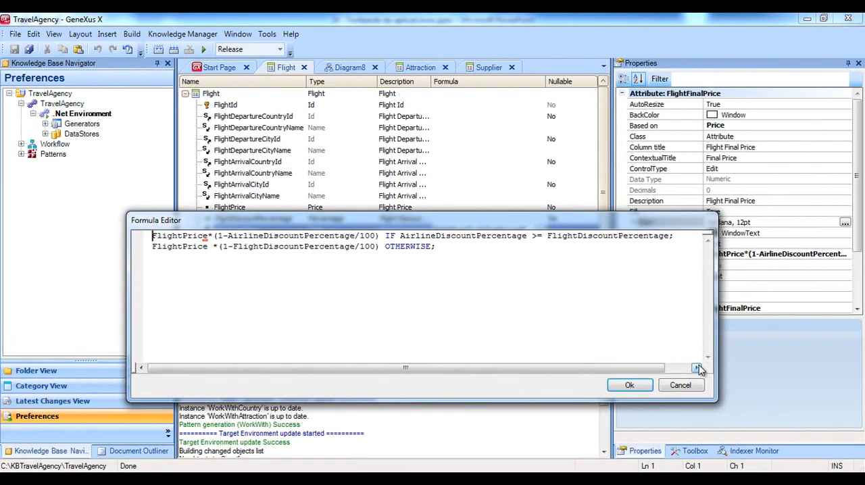
# Change the seat quantity condition in the Flight rules to FlightSeatQty < 2 and save the transaction
pyautogui.click(689, 394)
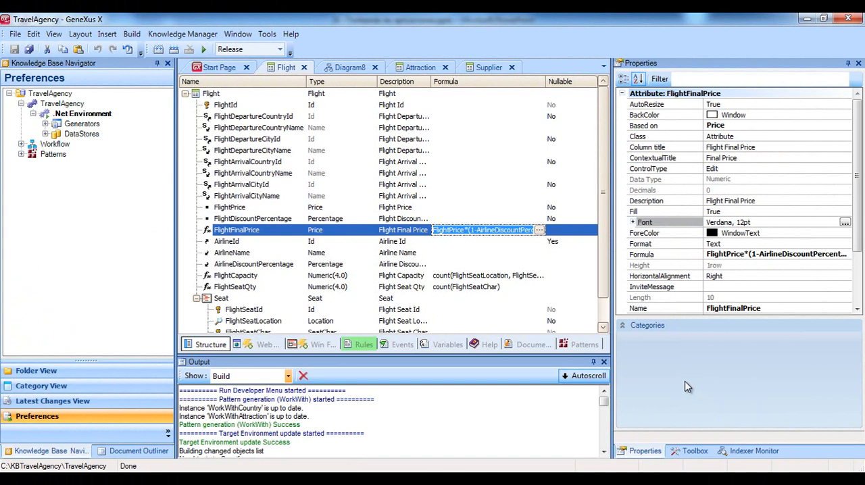
pyautogui.click(364, 345)
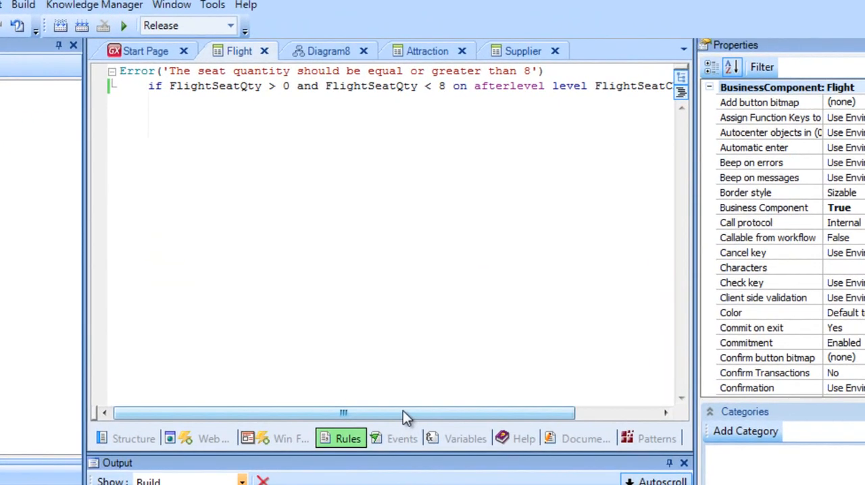
pyautogui.moveTo(403, 345); pyautogui.dragTo(424, 350)
pyautogui.moveTo(429, 417); pyautogui.dragTo(404, 405)
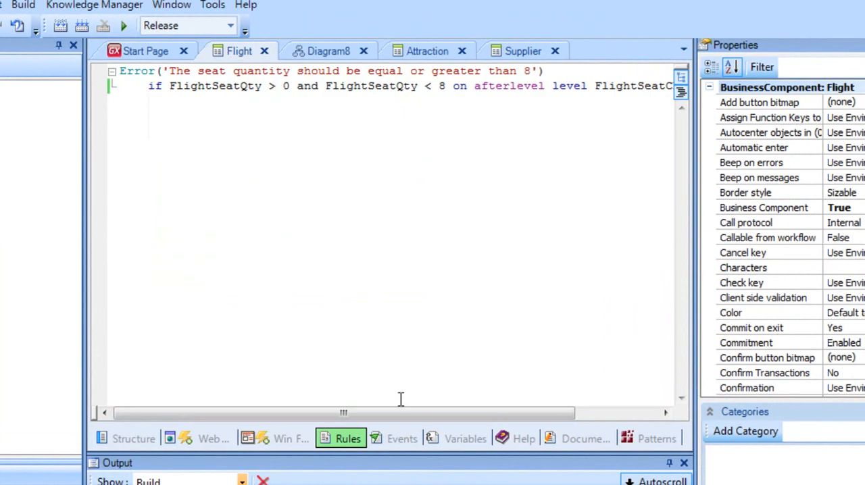
pyautogui.press('BackSpace')
pyautogui.write('2')
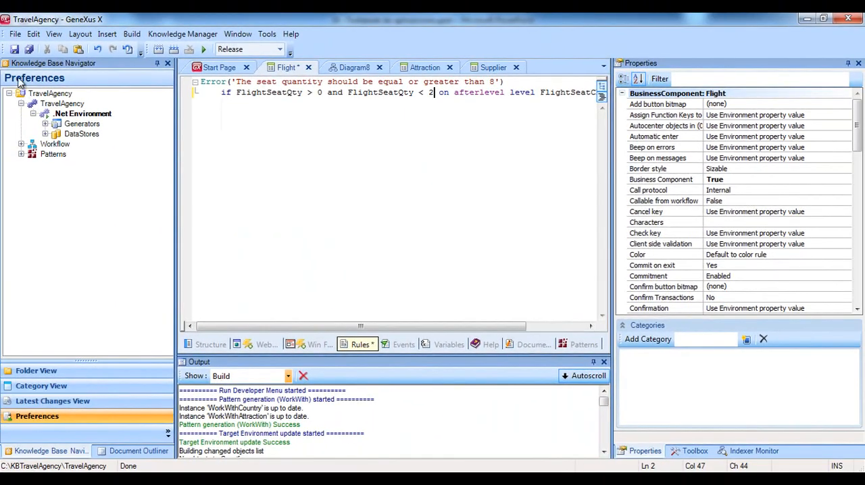
pyautogui.click(13, 50)
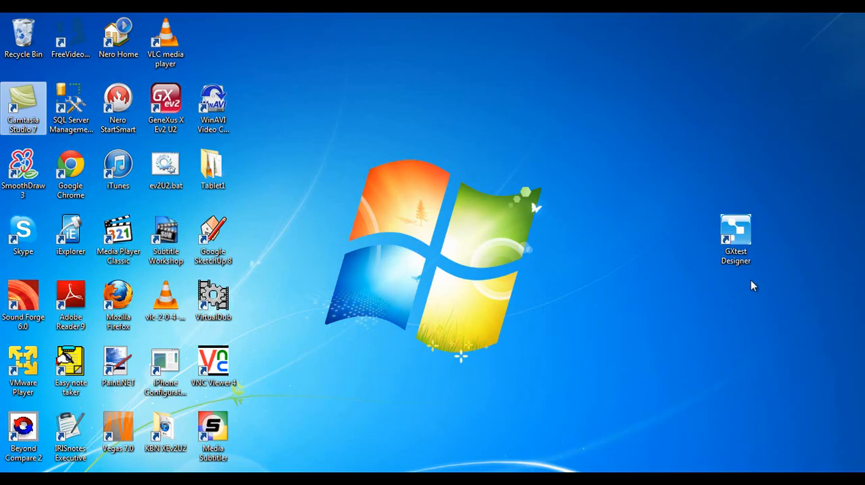
# Switch to GXtest Designer and start a new project named Travel Agency
pyautogui.doubleClick(735, 233)
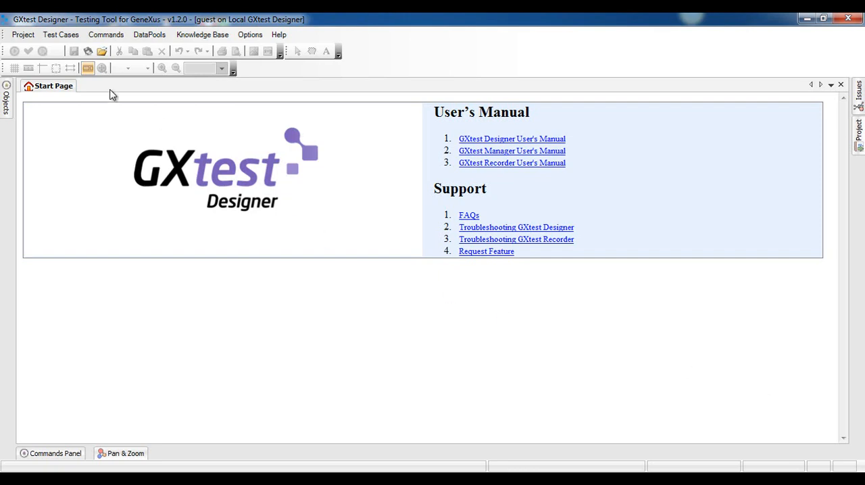
pyautogui.click(30, 37)
pyautogui.click(33, 49)
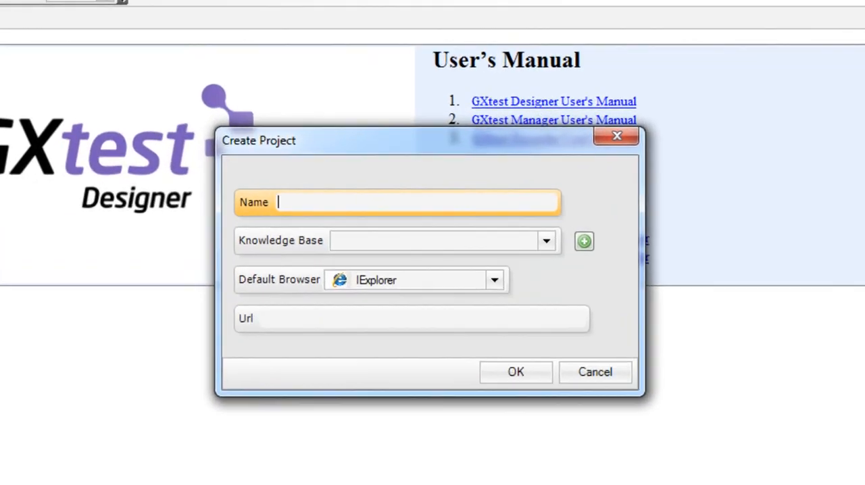
pyautogui.write('Tra')
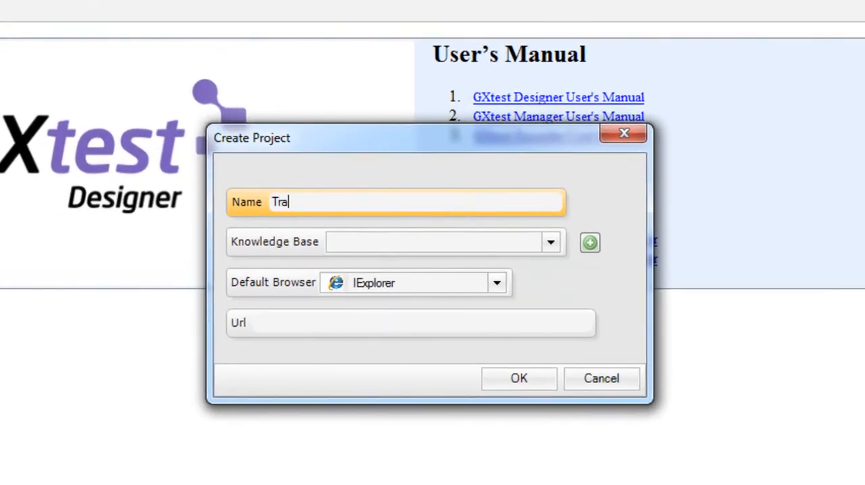
pyautogui.write('vel Agency')
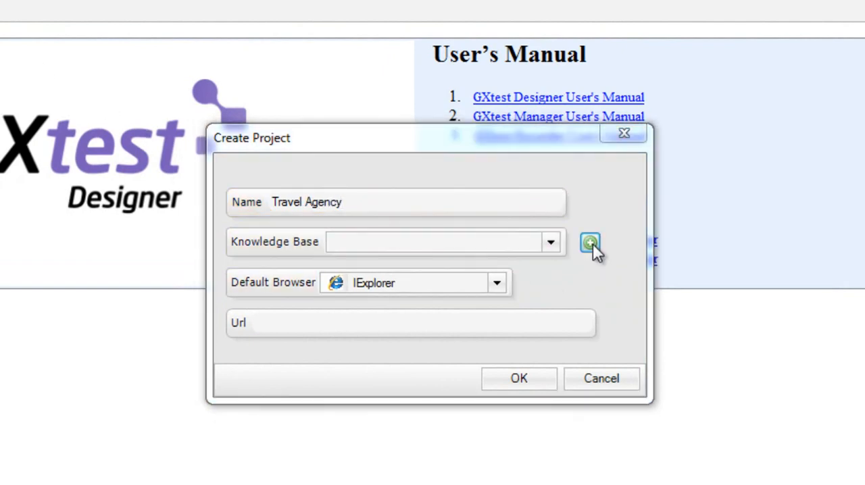
# Choose TravelAgency.gxw from the TravelAgency folder as the knowledge base to load for the project
pyautogui.click(591, 245)
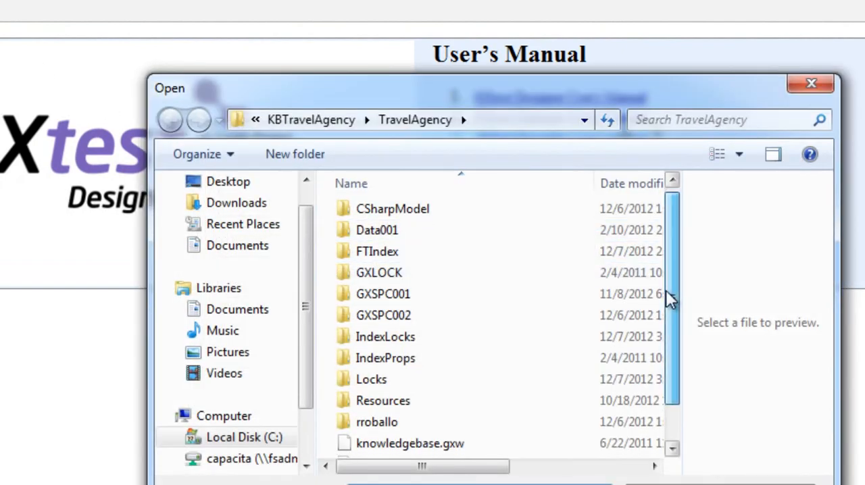
pyautogui.moveTo(668, 295); pyautogui.dragTo(666, 343)
pyautogui.click(440, 432)
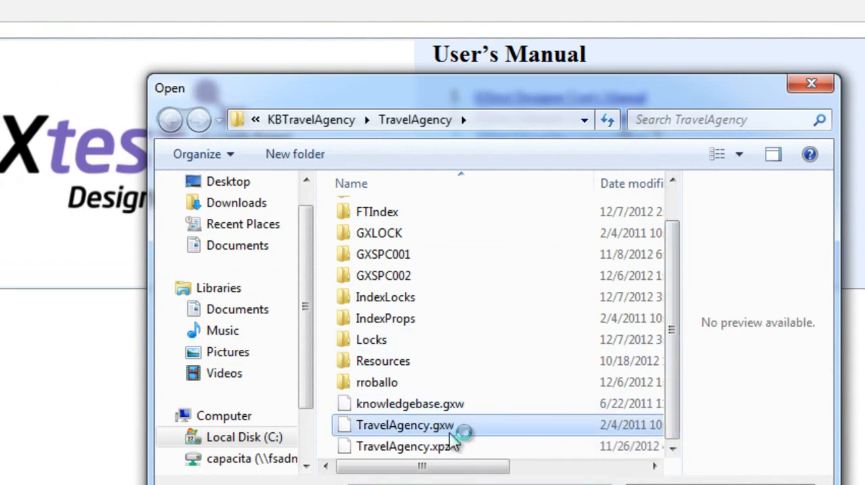
pyautogui.press('Return')
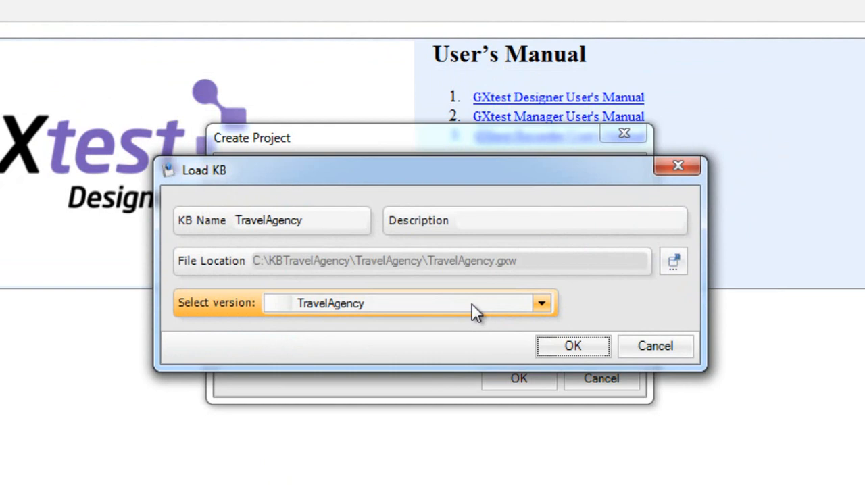
# Import the knowledge base with the description "Travel Agency" and finish creating the project
pyautogui.click(503, 225)
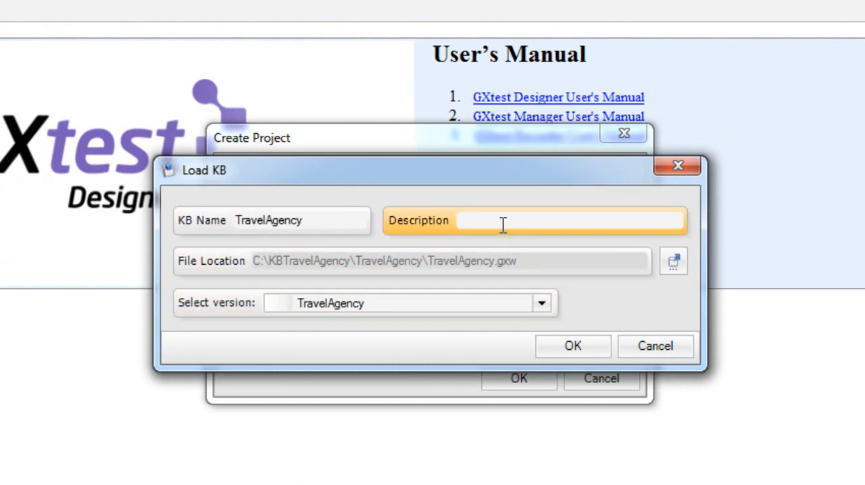
pyautogui.write('Travel Agency')
pyautogui.click(573, 346)
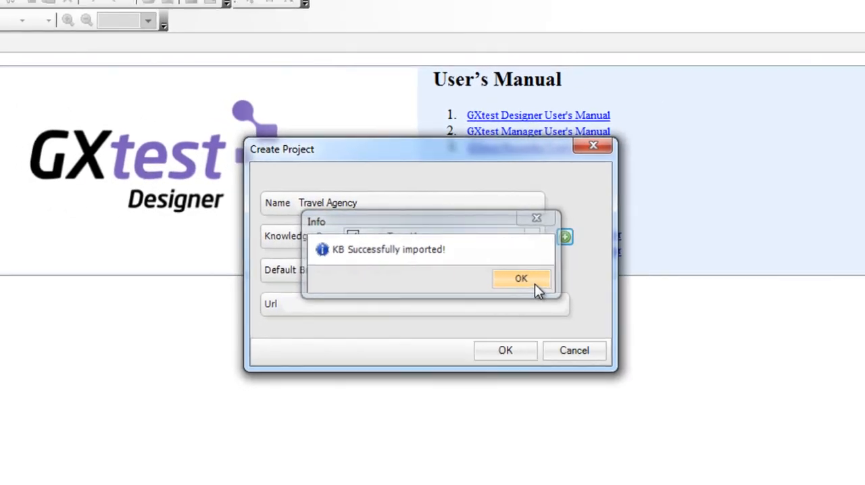
pyautogui.click(555, 296)
pyautogui.click(493, 321)
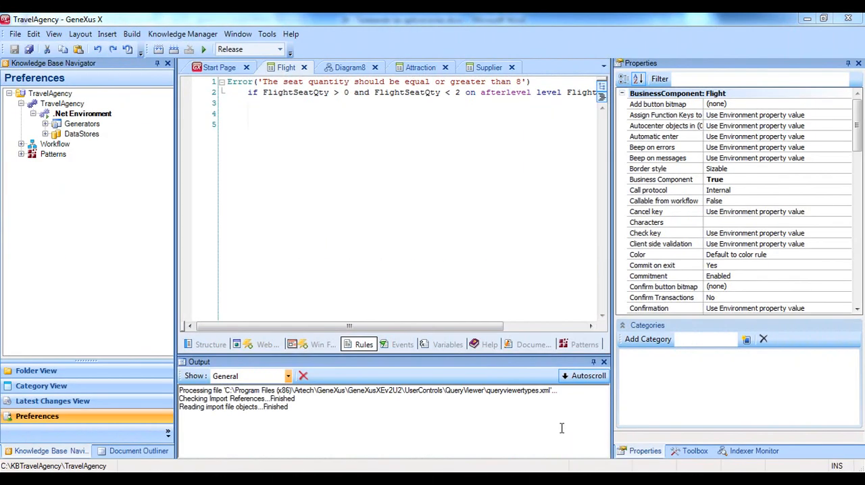
pyautogui.press('F5')
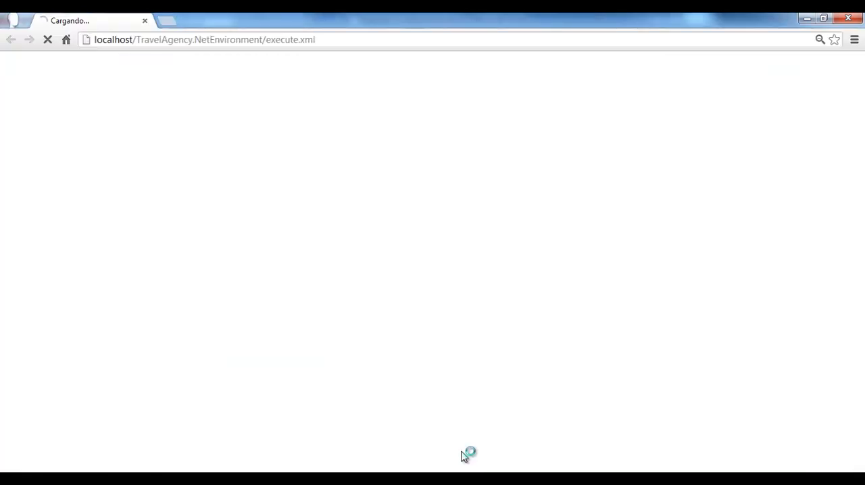
pyautogui.click(173, 173)
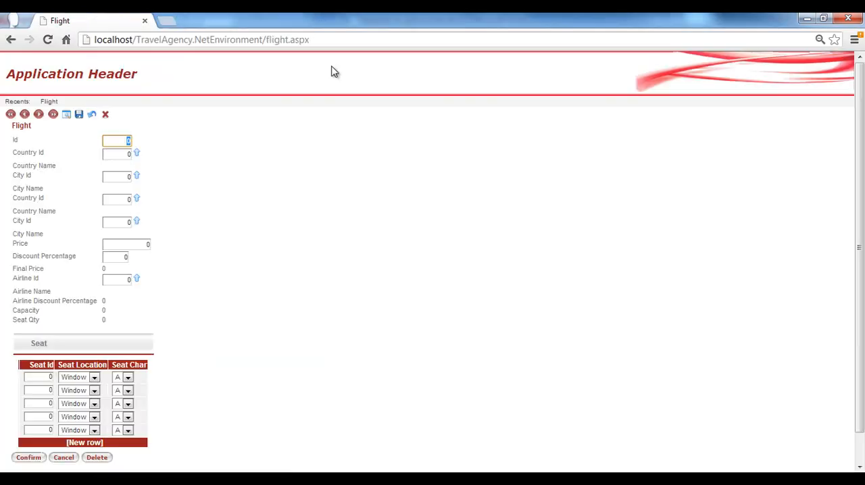
pyautogui.click(335, 39)
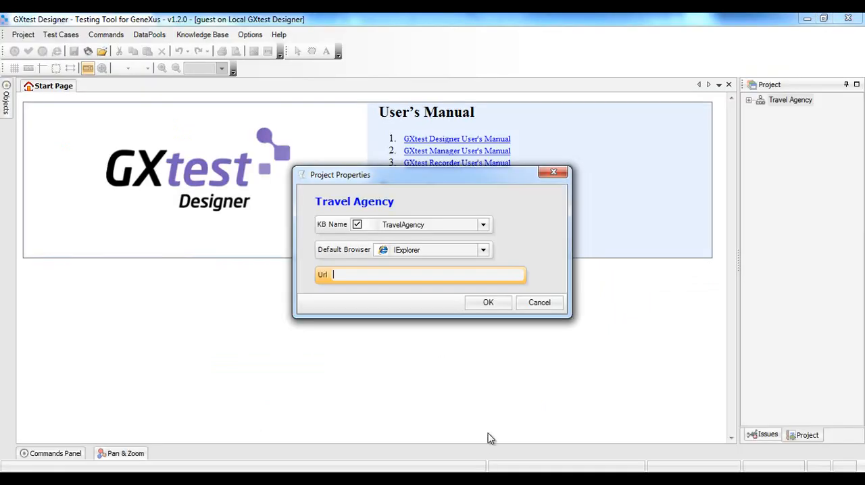
pyautogui.write('http://localhost/TravelAgency.NetEnvironment/flight.aspx')
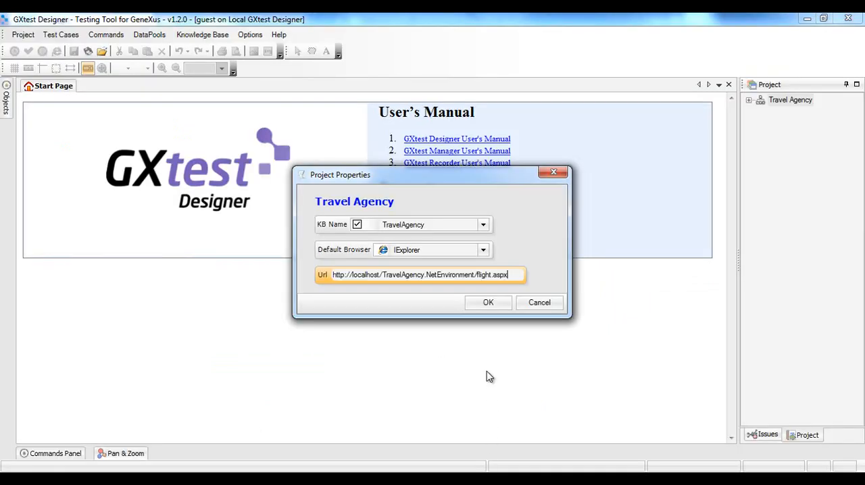
pyautogui.click(492, 303)
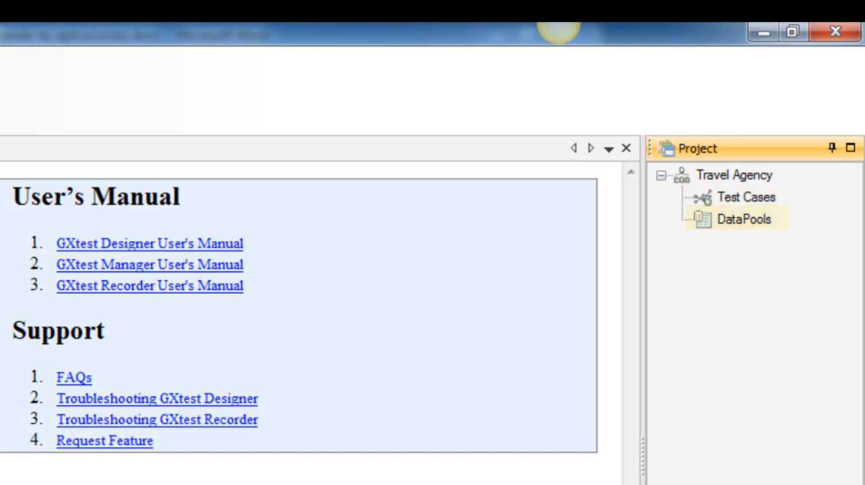
# Set up a new recorded test case named FlightPrice with the description "Check the proper discount asignment to the flight price"
pyautogui.rightClick(756, 192)
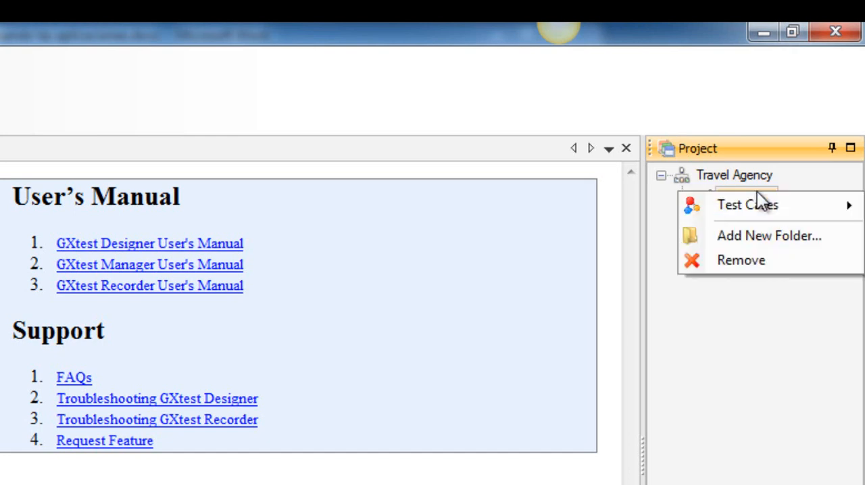
pyautogui.moveTo(753, 207)
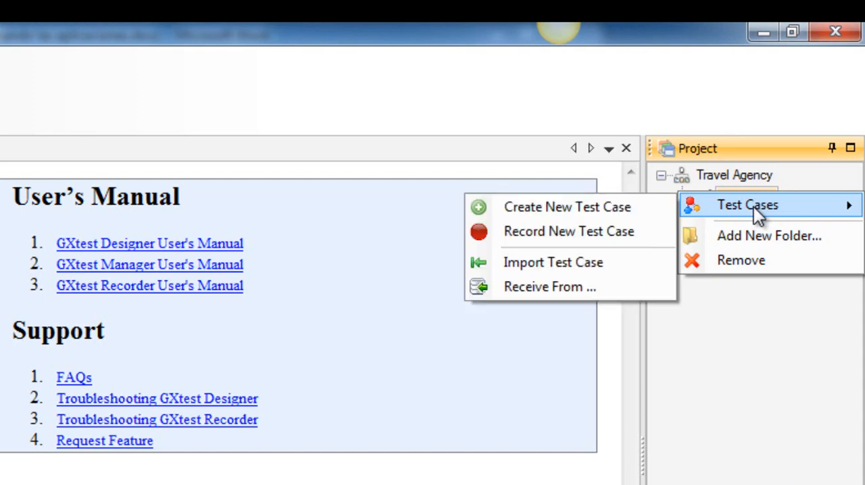
pyautogui.click(605, 231)
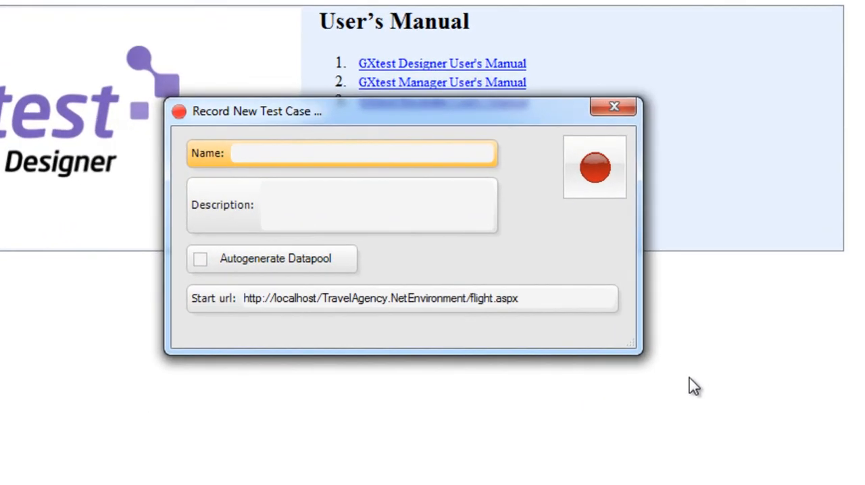
pyautogui.write('FlightPrice')
pyautogui.click(398, 197)
pyautogui.write('C')
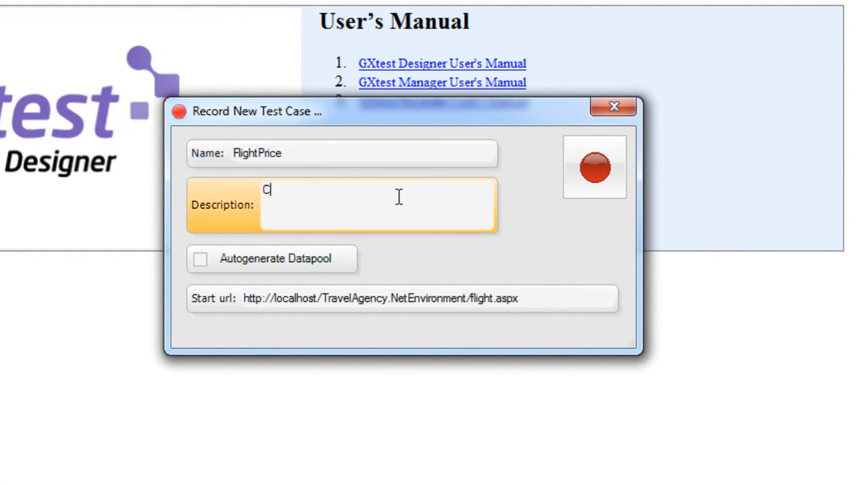
pyautogui.write('heck the proper discoun')
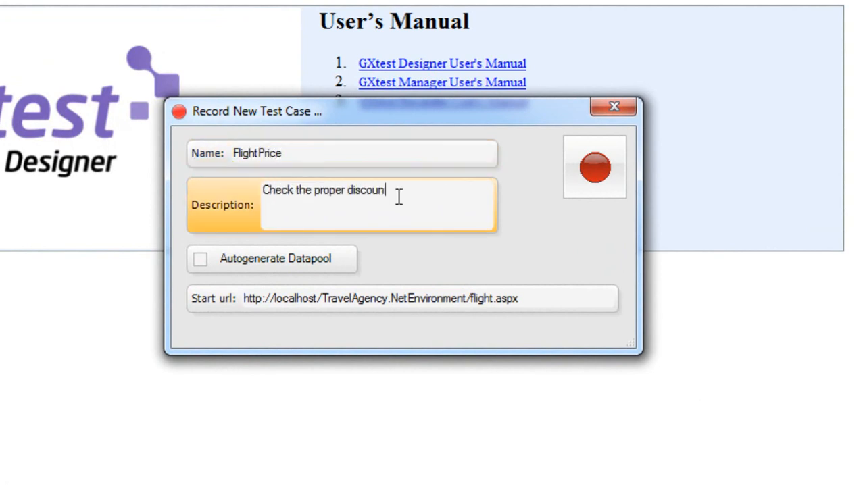
pyautogui.write('t asignment to the flight price')
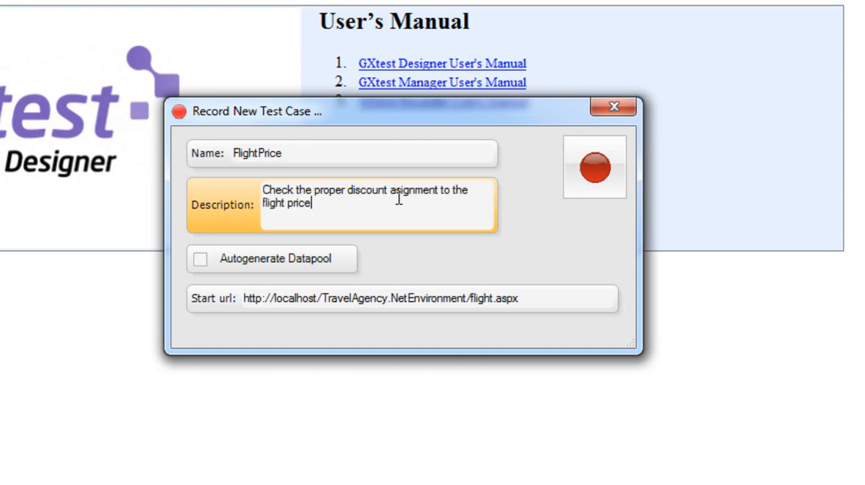
# Enable automatic datapool generation for the FlightPrice test case and start its recording
pyautogui.click(202, 259)
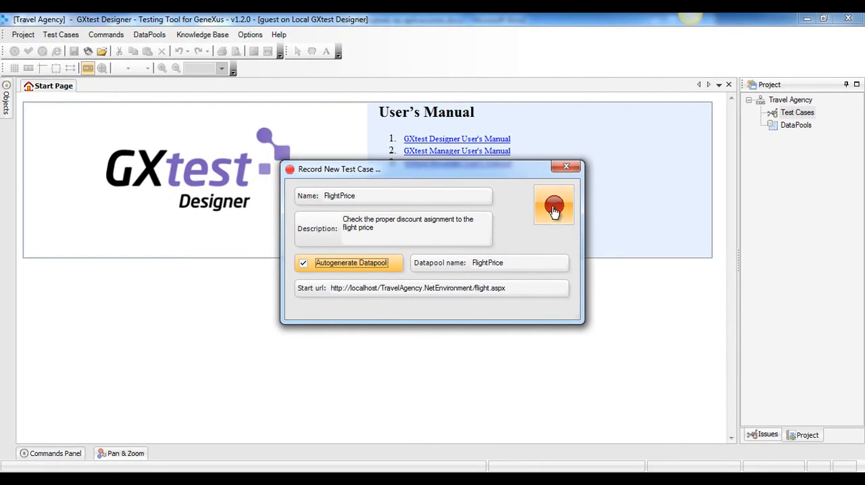
pyautogui.click(554, 211)
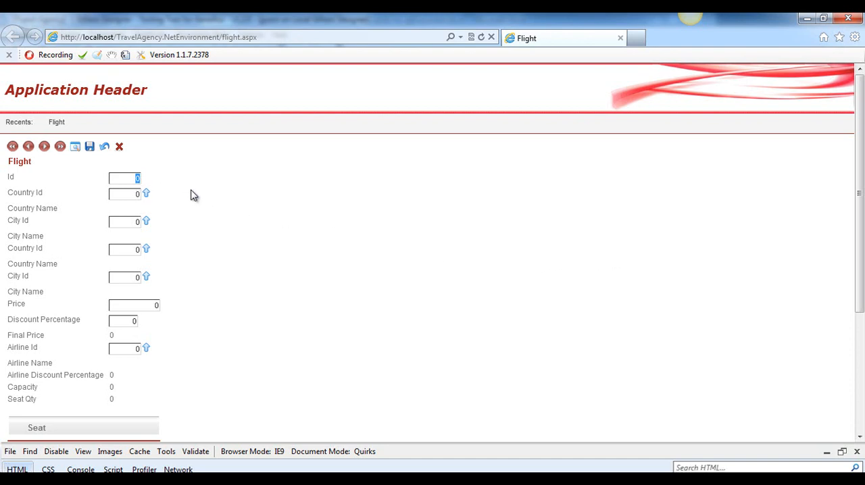
# Enter country ID 1 and city ID 1 as the flight's departure location, leaving the flight ID at its default
pyautogui.press('Tab')
pyautogui.write('1')
pyautogui.press('Tab')
pyautogui.write('1')
pyautogui.press('Tab')
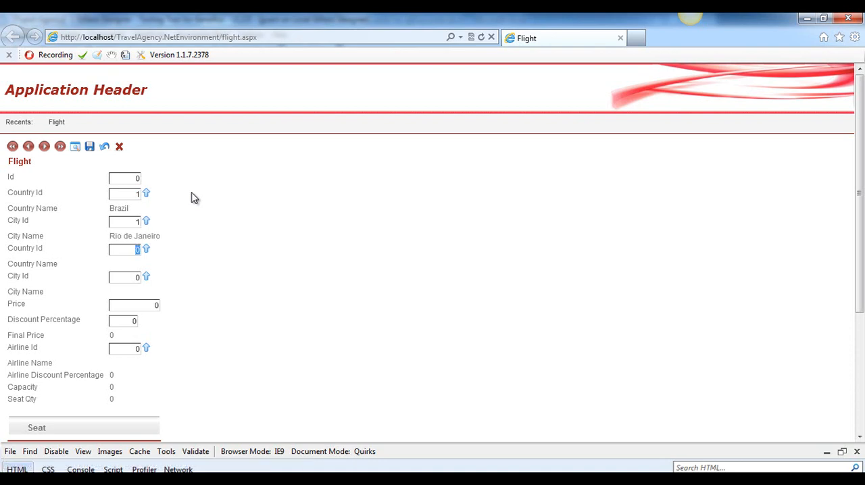
# Enter country ID 2 and city ID 1 as the flight's arrival location
pyautogui.write('2')
pyautogui.press('Tab')
pyautogui.write('1')
pyautogui.press('Tab')
# Set the flight's price to 5000, the discount percentage to 50 and the airline ID to 1
pyautogui.write('5000')
pyautogui.press('Tab')
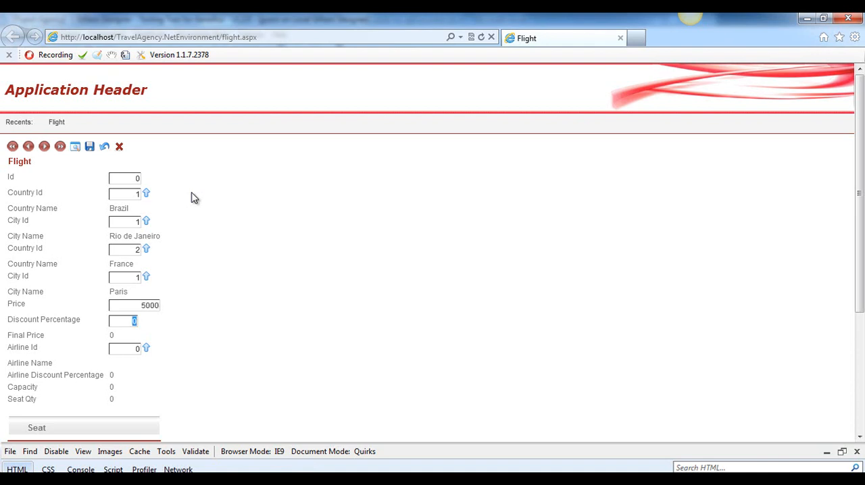
pyautogui.write('50')
pyautogui.press('Tab')
pyautogui.write('1')
pyautogui.press('Tab')
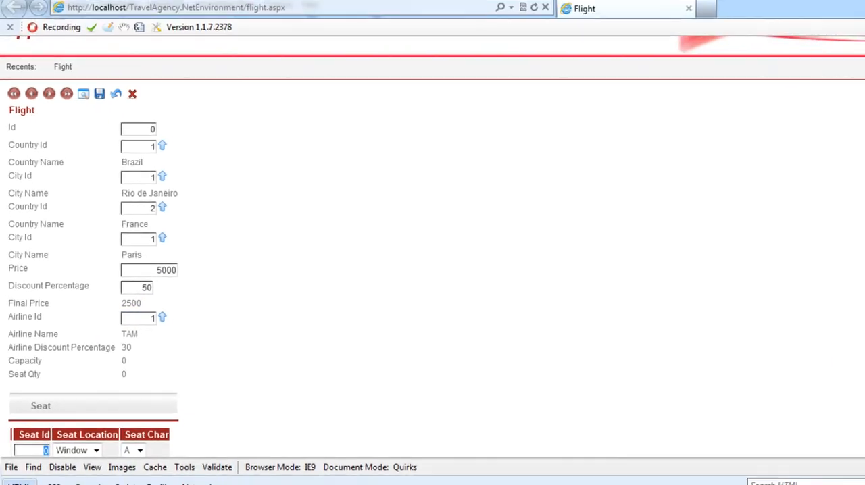
# Fill in the first seat row with seat ID 1, keeping location Window and seat character A
pyautogui.moveTo(860, 299); pyautogui.dragTo(861, 334)
pyautogui.write('1')
pyautogui.press('Tab')
pyautogui.press('Tab')
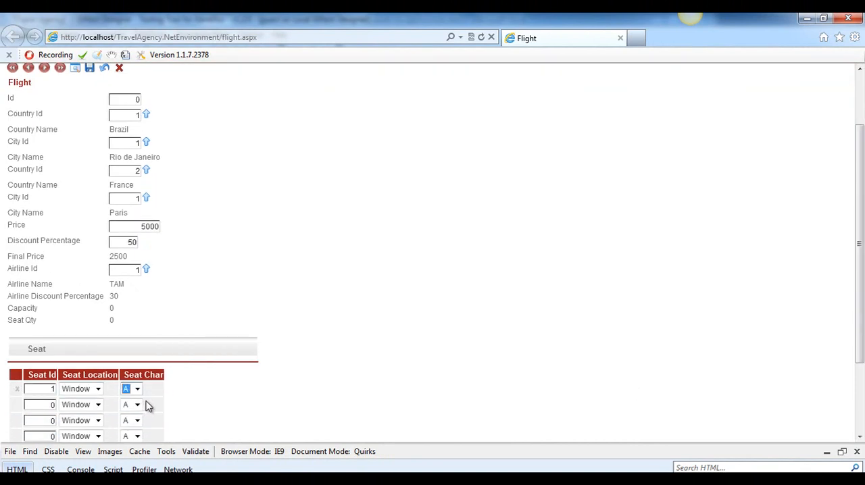
# Fill in the second seat row with seat ID 1, location Aisle and seat character B
pyautogui.click(98, 403)
pyautogui.click(94, 437)
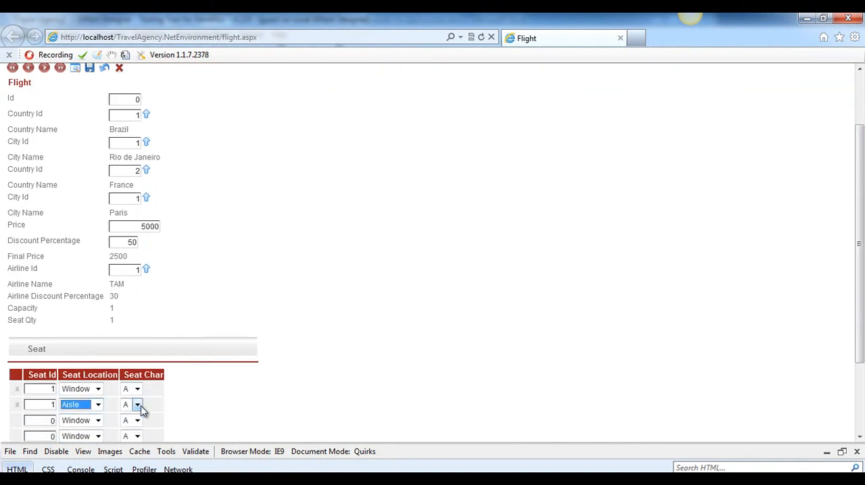
pyautogui.click(137, 404)
pyautogui.click(132, 428)
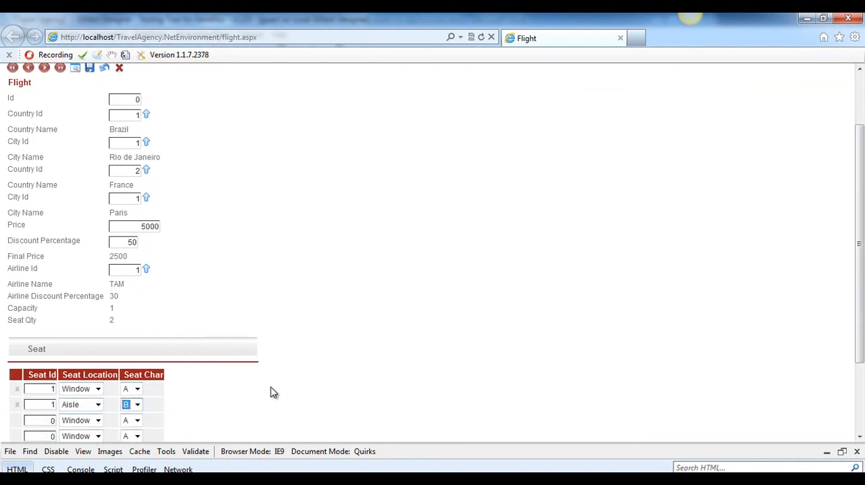
# Add a VerifyControlText validation that the flight's final price equals 2500, with the error description "Flight price check"
pyautogui.click(307, 392)
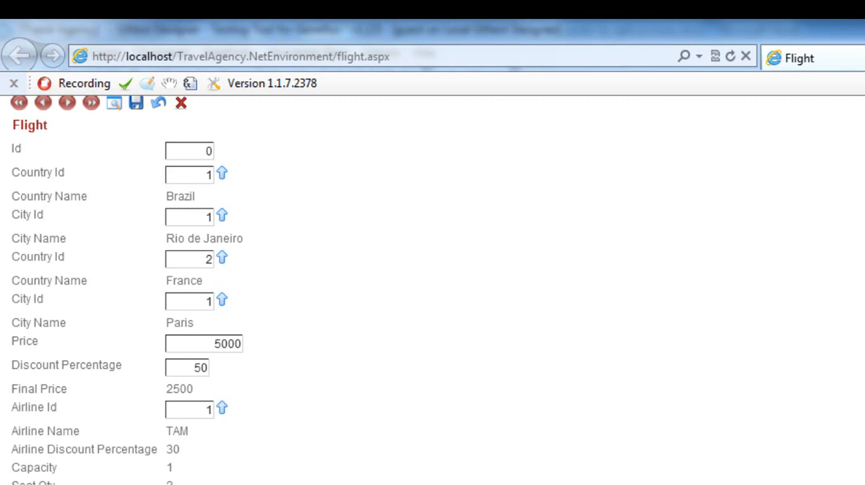
pyautogui.moveTo(166, 388); pyautogui.dragTo(196, 389)
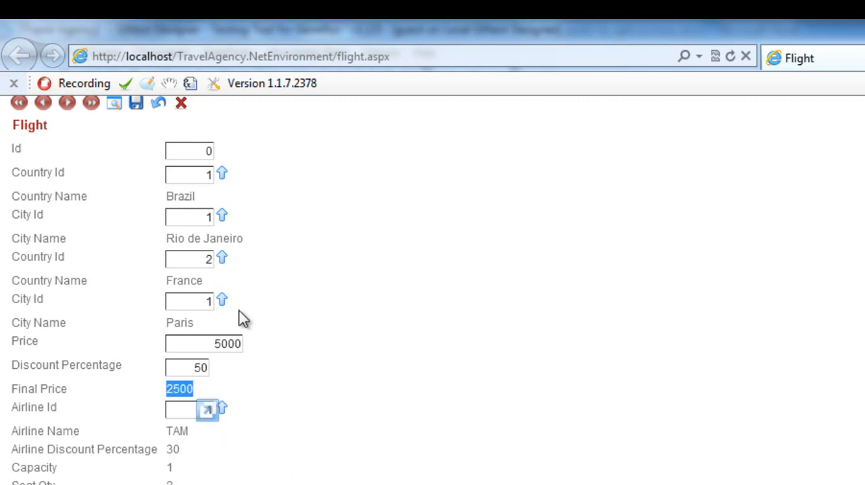
pyautogui.click(124, 83)
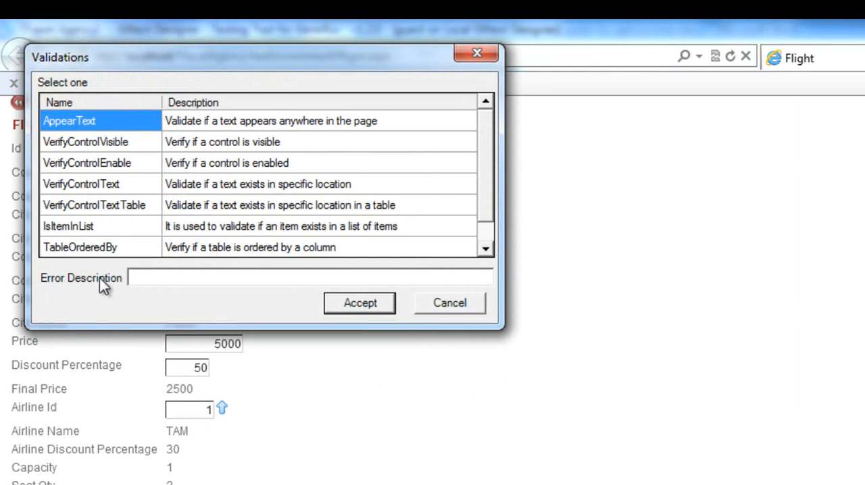
pyautogui.click(91, 186)
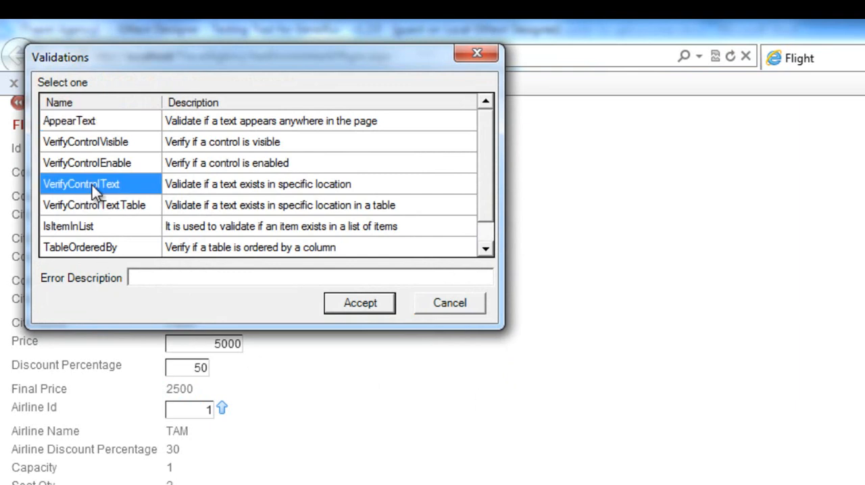
pyautogui.click(151, 277)
pyautogui.write('Flight price check')
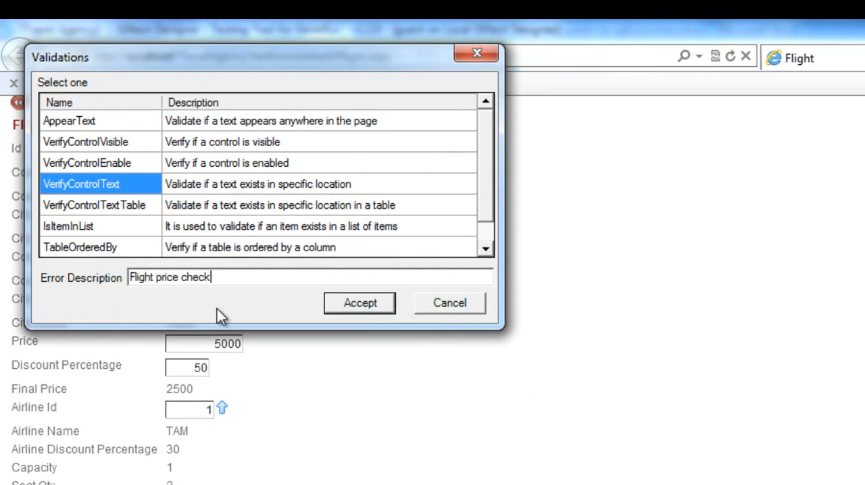
pyautogui.click(359, 304)
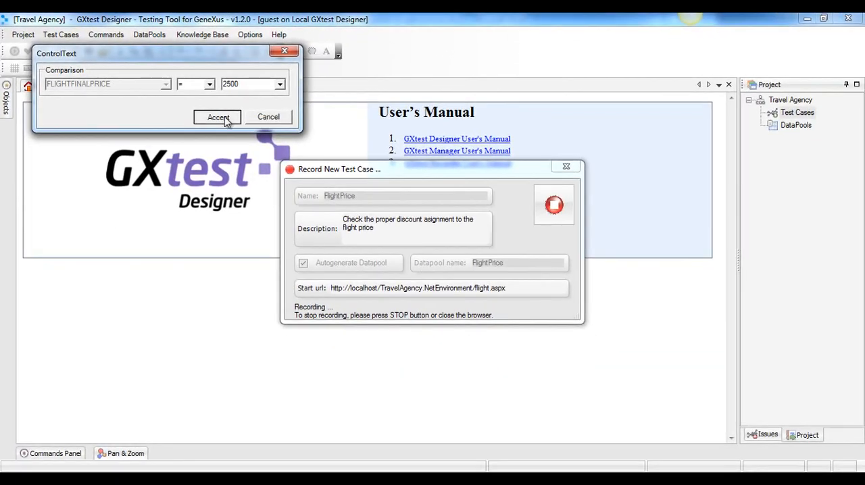
pyautogui.click(219, 117)
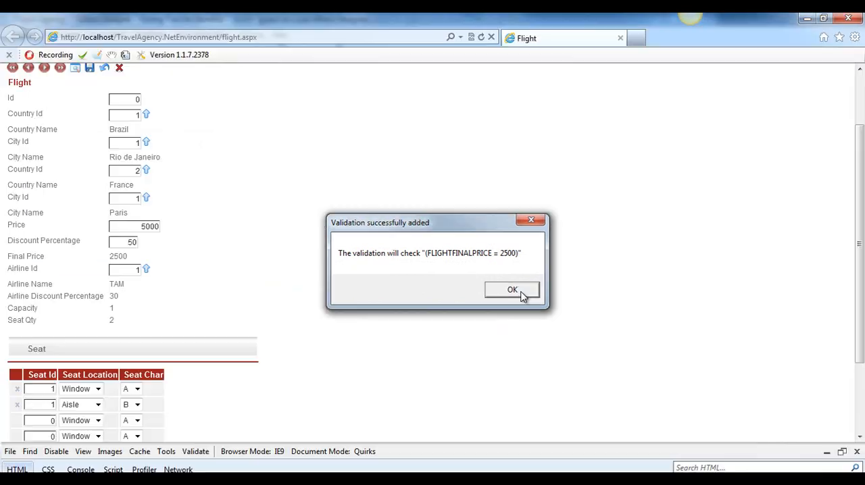
pyautogui.click(522, 292)
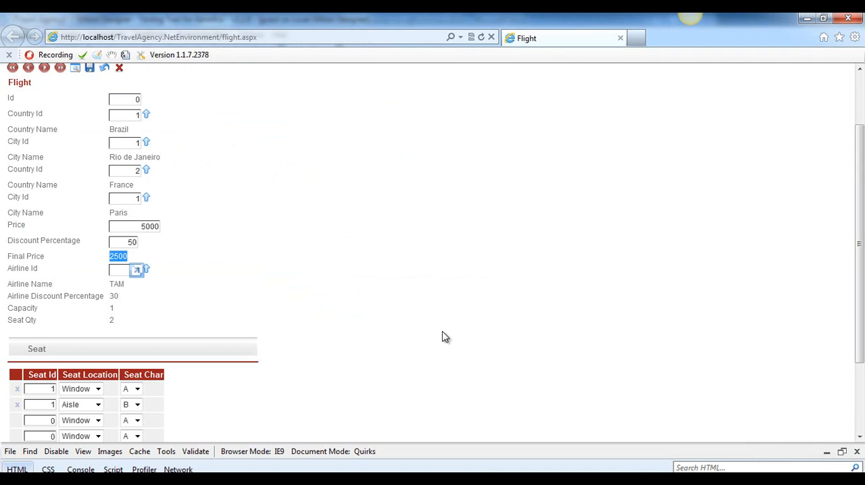
# Confirm the new flight record and close the browser to end the test case recording
pyautogui.scroll(-3, 445, 337)
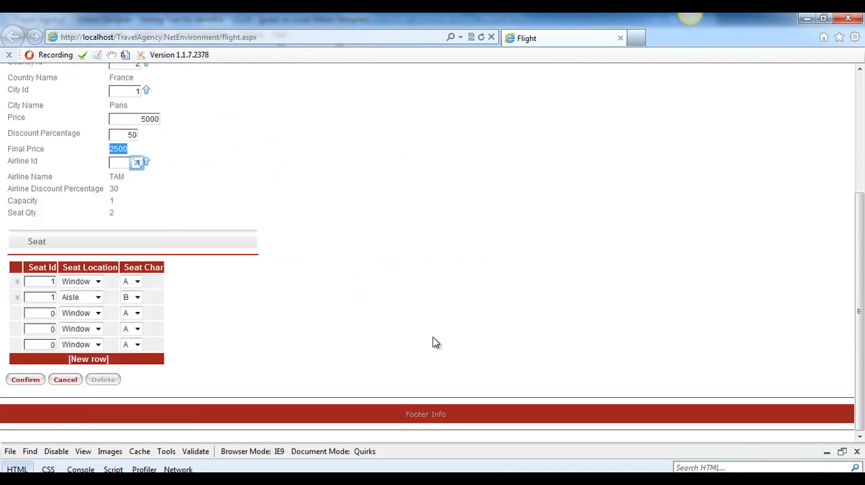
pyautogui.click(25, 379)
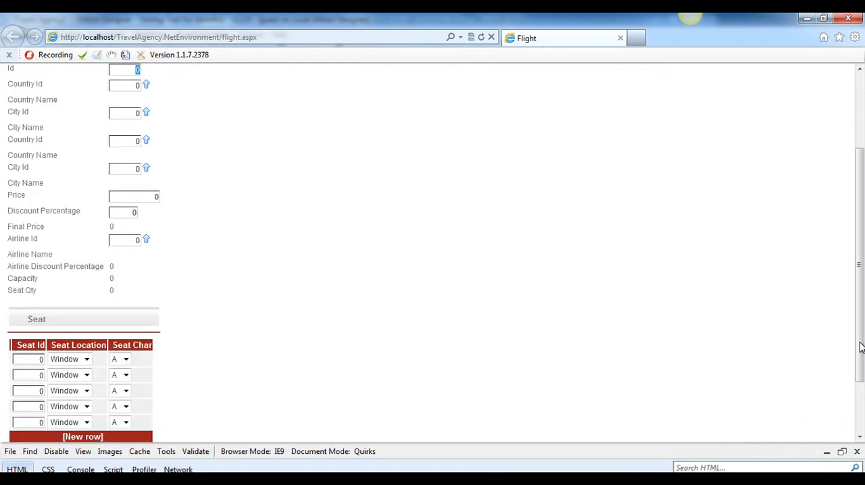
pyautogui.moveTo(860, 348); pyautogui.dragTo(862, 281)
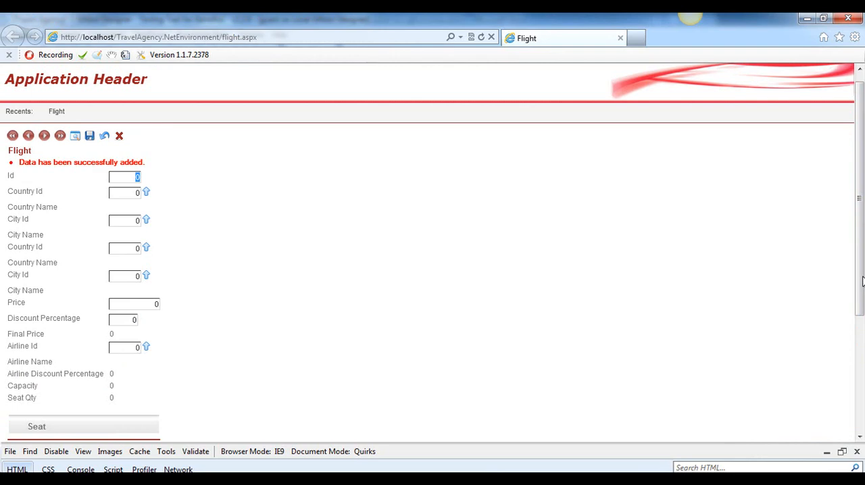
pyautogui.click(848, 19)
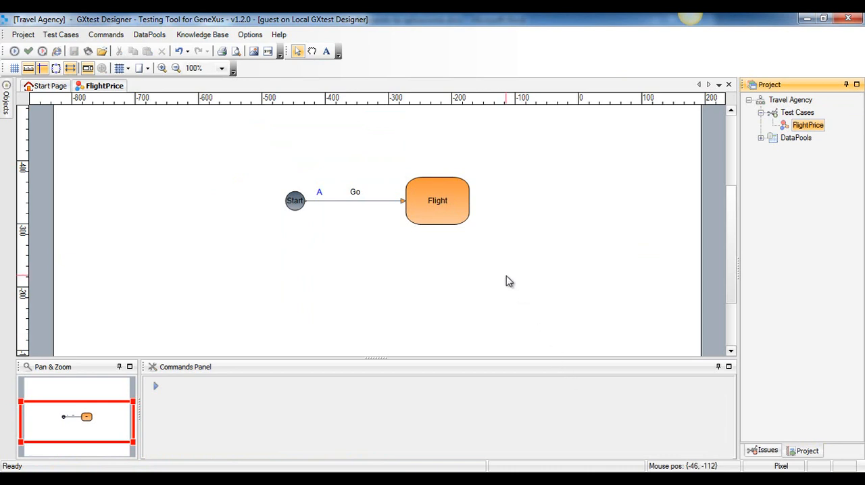
# Examine the recorded commands of the Flight node and the data stored in the FlightPrice datapool
pyautogui.click(444, 208)
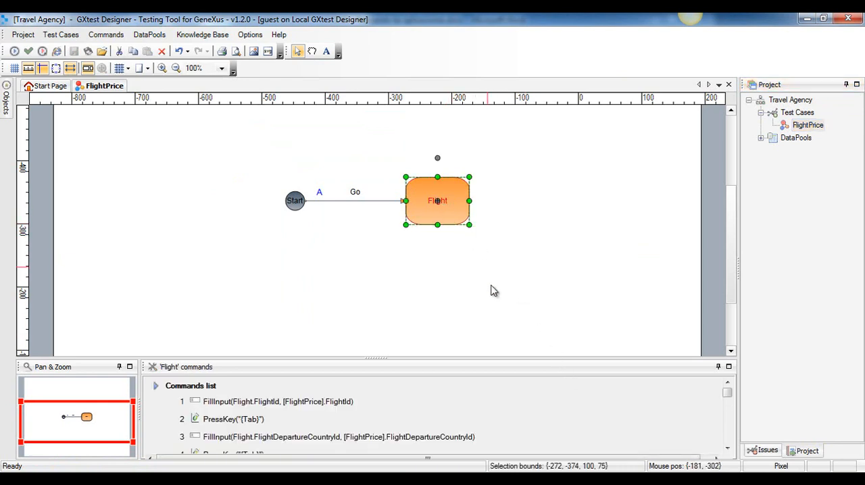
pyautogui.moveTo(502, 357); pyautogui.dragTo(501, 292)
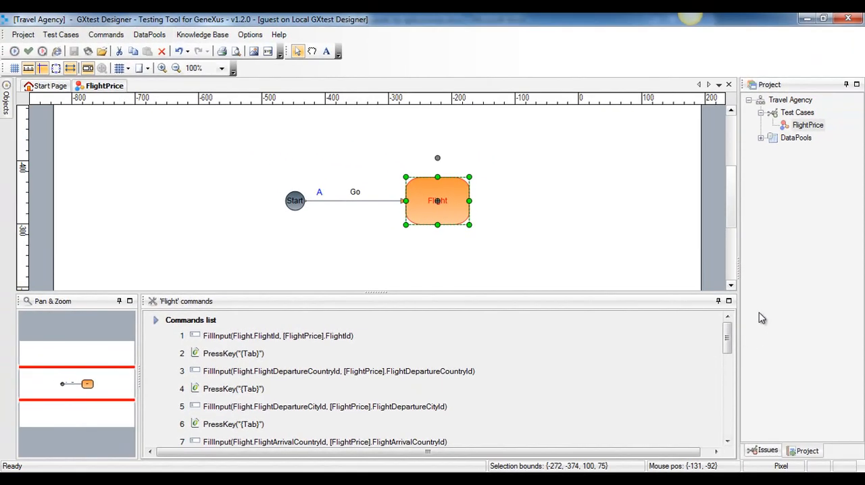
pyautogui.click(760, 137)
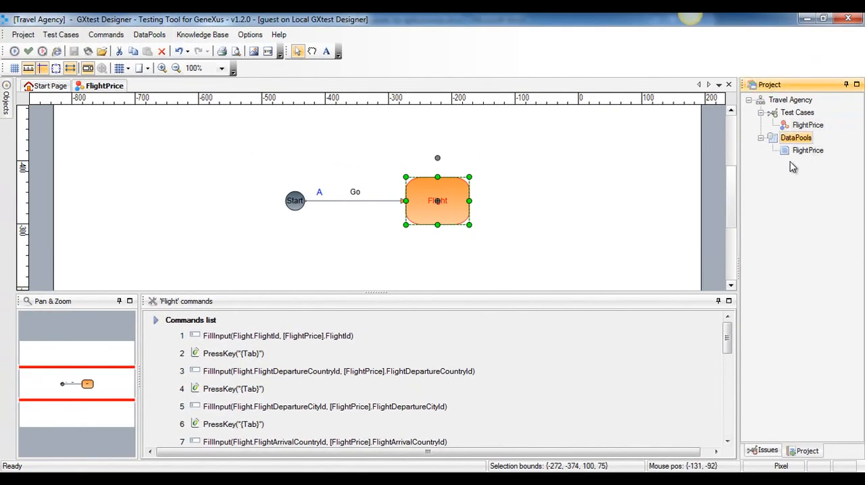
pyautogui.doubleClick(788, 150)
pyautogui.press('F2')
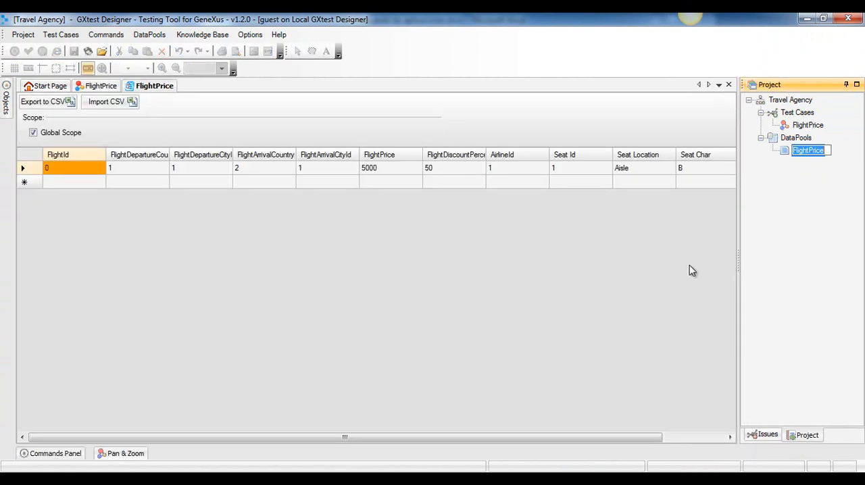
pyautogui.click(661, 291)
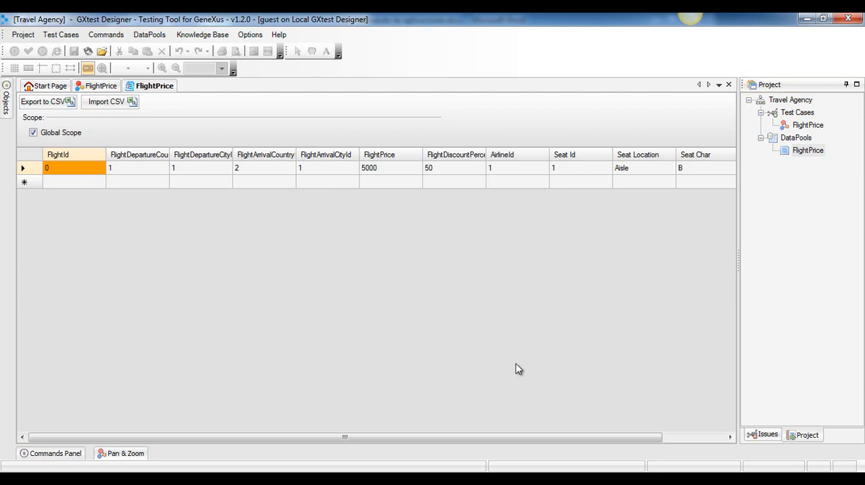
# Switch to GeneXus X, change the FlightFinalPrice formula's OTHERWISE expression to divide FlightDiscountPercentage by 10, and build and run the application
pyautogui.click(420, 479)
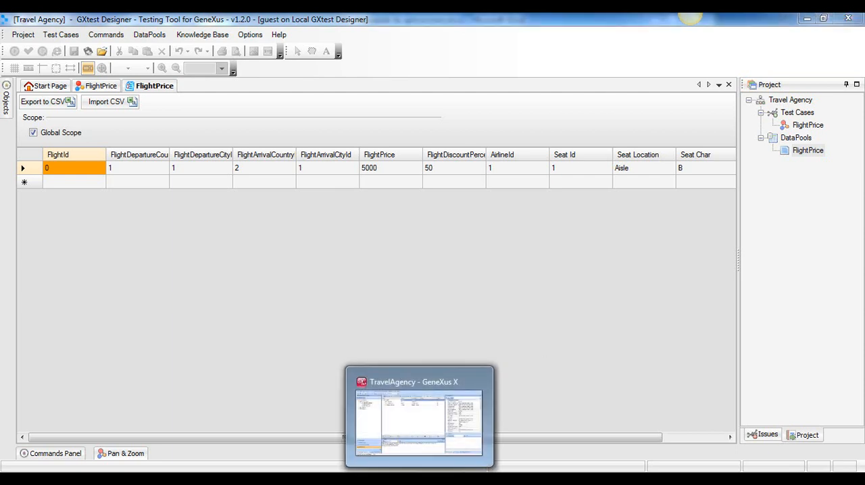
pyautogui.click(287, 70)
pyautogui.click(214, 345)
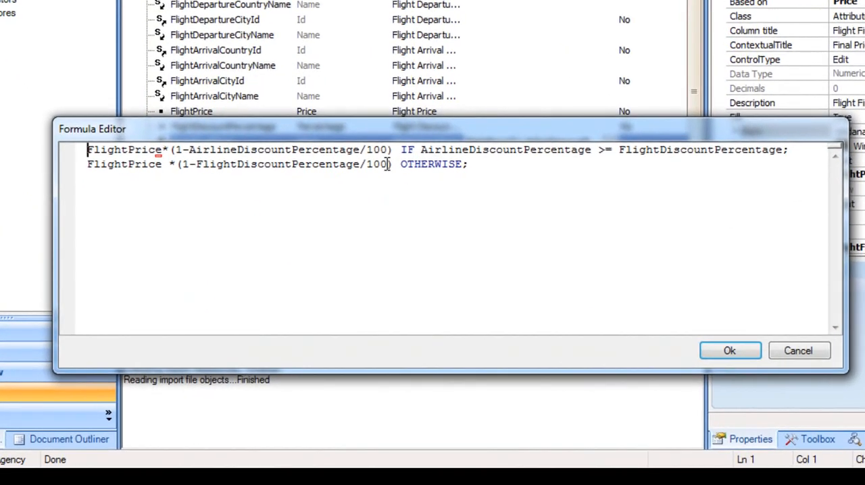
pyautogui.click(388, 164)
pyautogui.press('BackSpace')
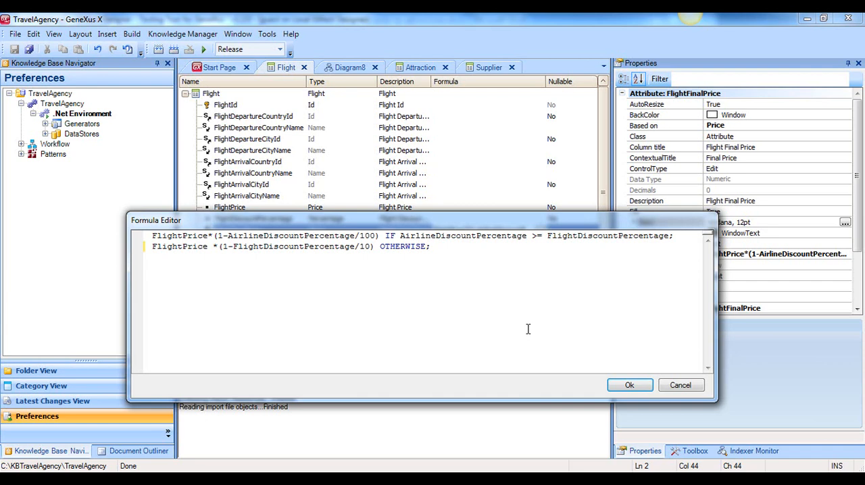
pyautogui.click(629, 385)
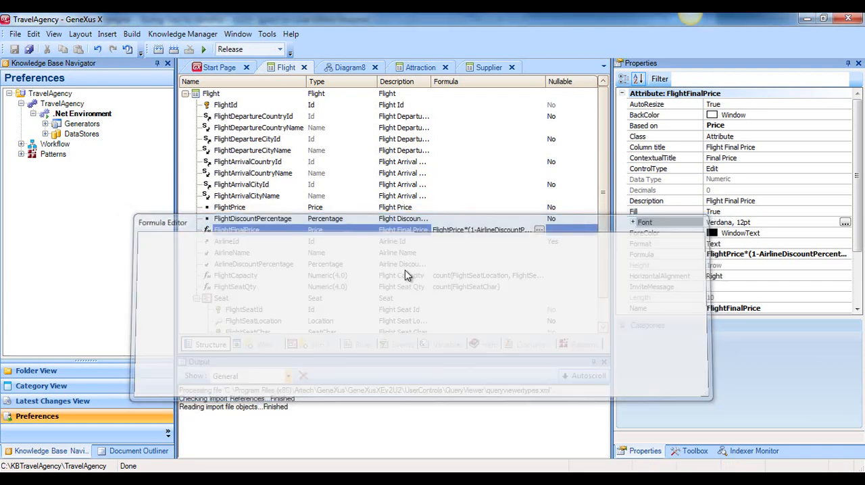
pyautogui.press('F5')
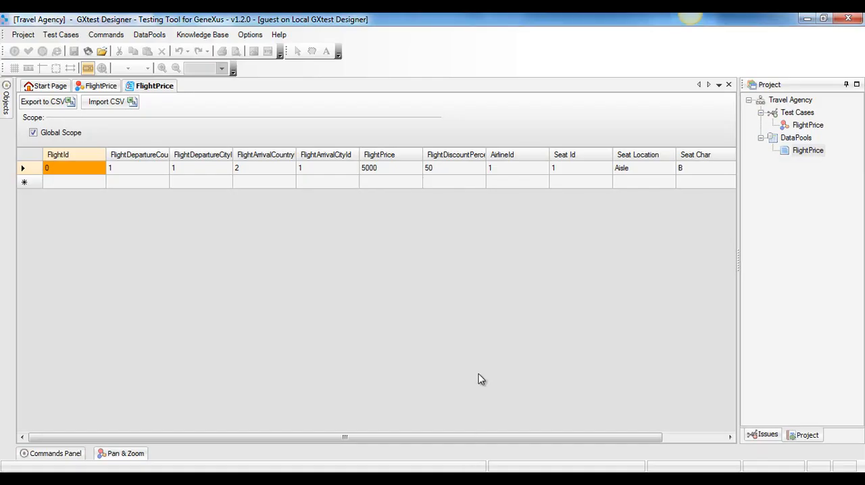
# Switch to GXtest Designer and execute the FlightPrice test case
pyautogui.click(816, 396)
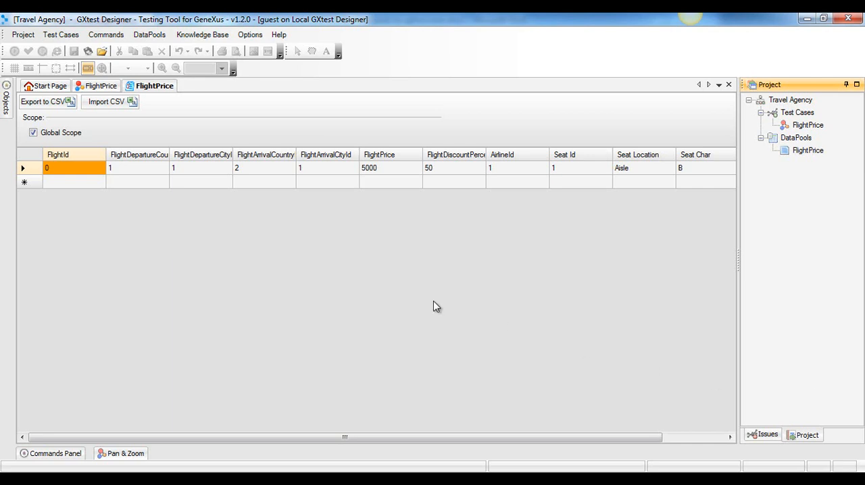
pyautogui.click(94, 87)
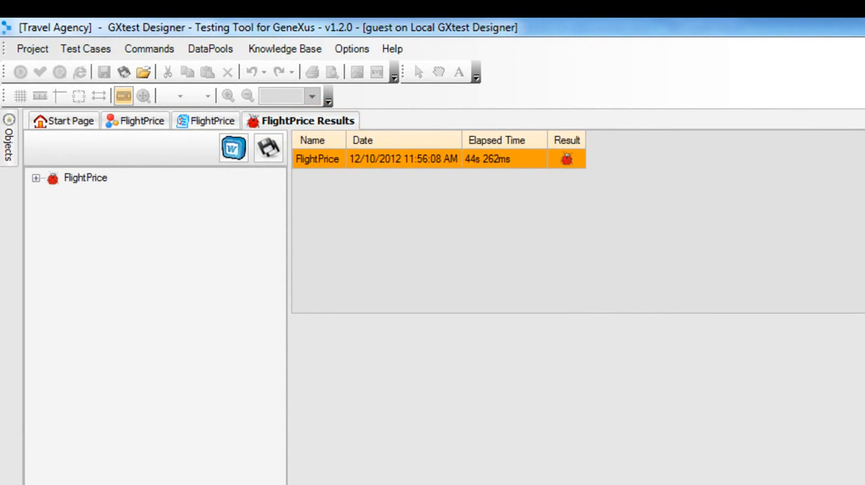
# Examine the Flight commands in the FlightPrice results, including the VerifyControlText validation and its captured page
pyautogui.click(36, 179)
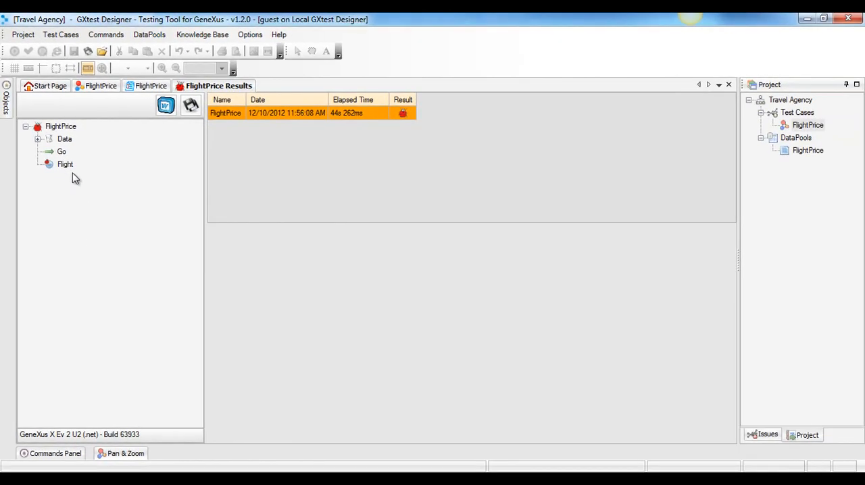
pyautogui.click(68, 166)
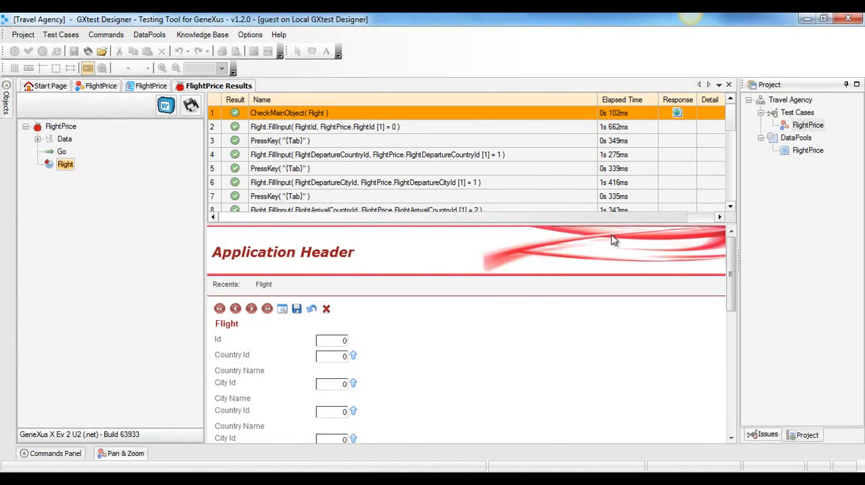
pyautogui.moveTo(729, 128); pyautogui.dragTo(731, 205)
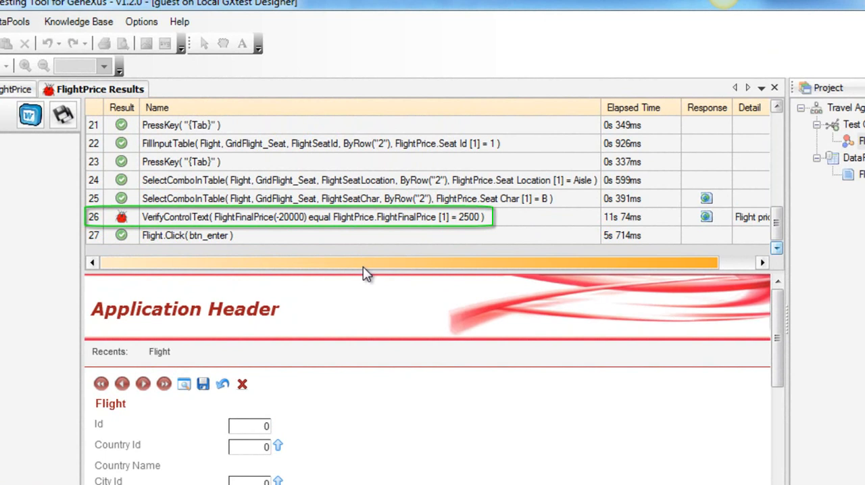
pyautogui.click(372, 218)
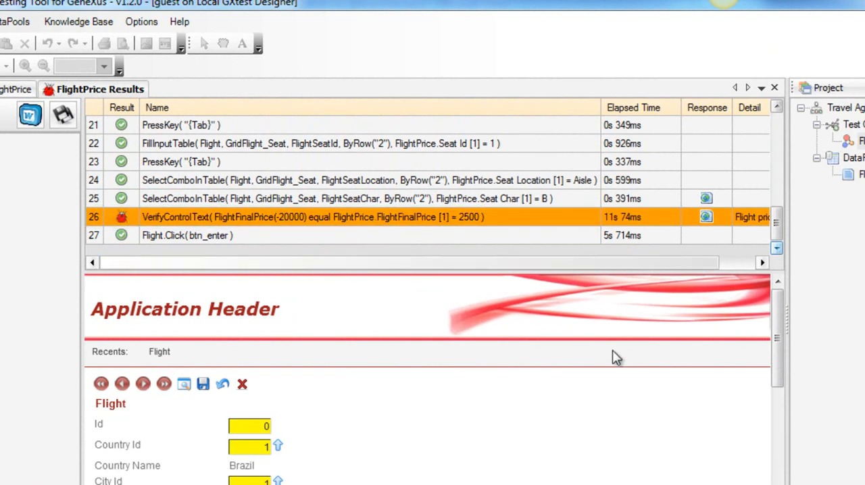
pyautogui.moveTo(776, 359); pyautogui.dragTo(769, 439)
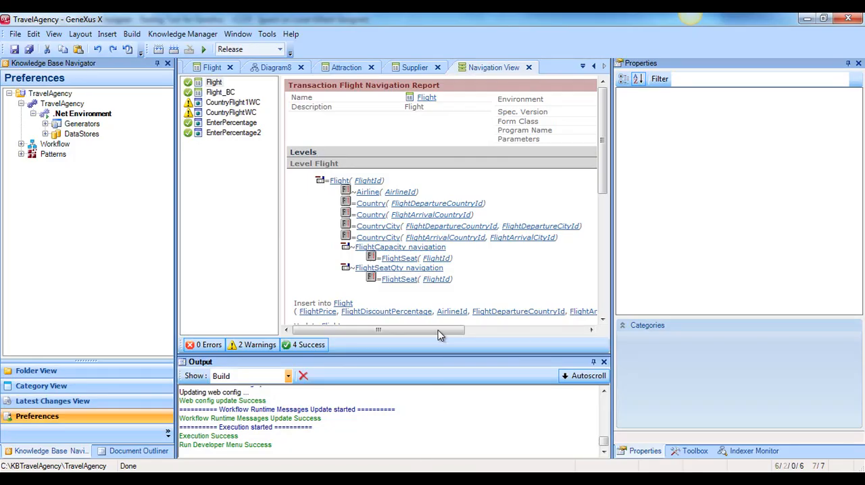
# Switch to GeneXus X and correct the FlightFinalPrice formula so its OTHERWISE expression divides FlightDiscountPercentage by 100
pyautogui.click(209, 68)
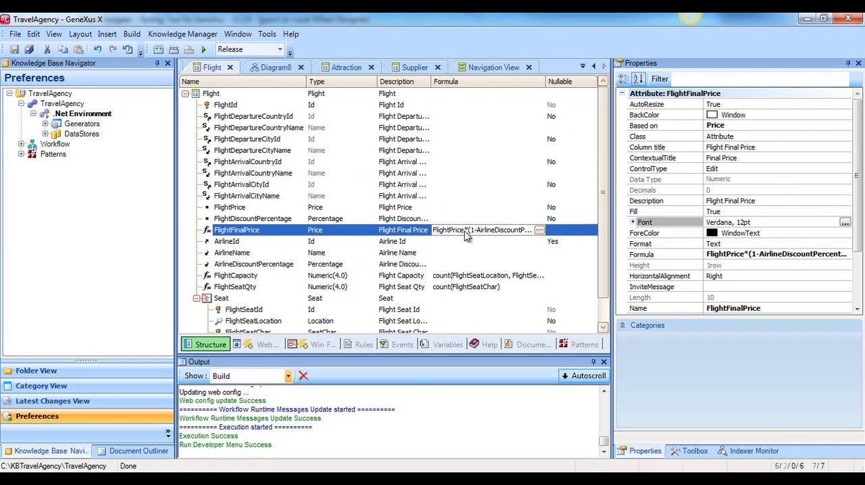
pyautogui.click(539, 231)
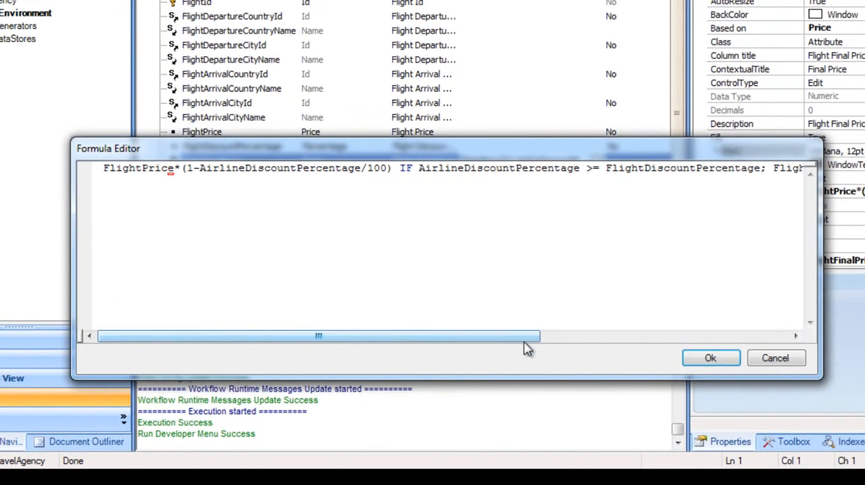
pyautogui.moveTo(503, 354); pyautogui.dragTo(709, 354)
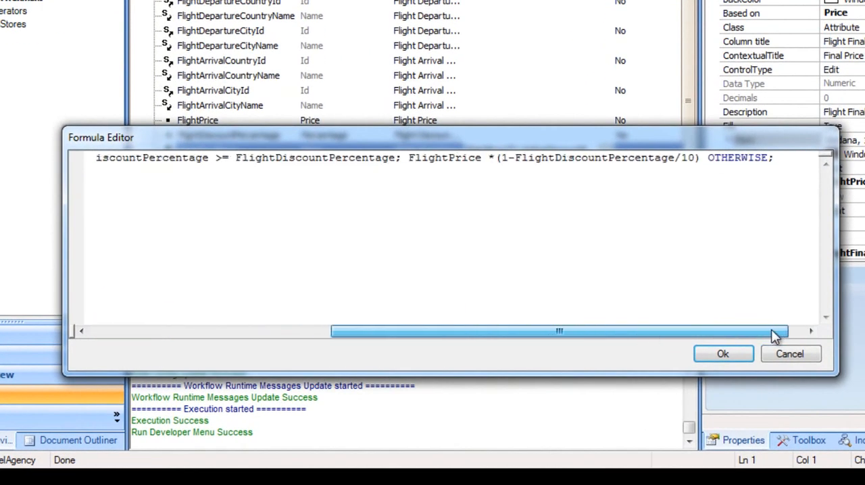
pyautogui.click(694, 160)
pyautogui.write('0')
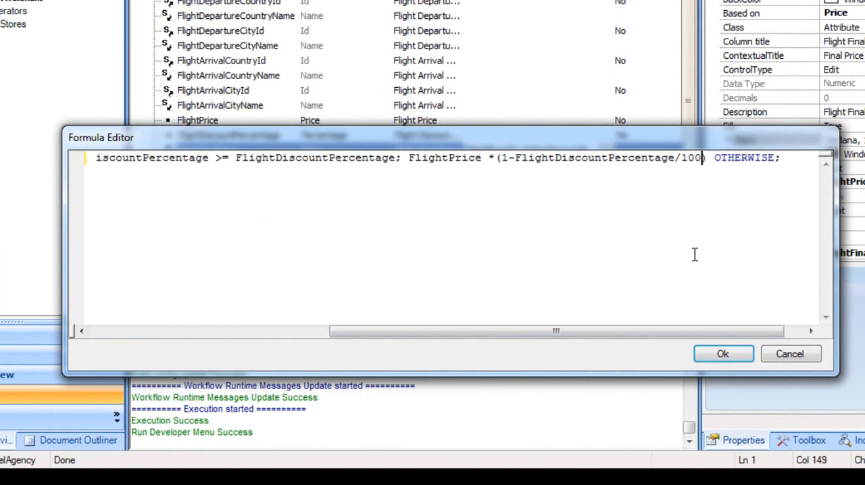
pyautogui.moveTo(715, 331); pyautogui.dragTo(724, 335)
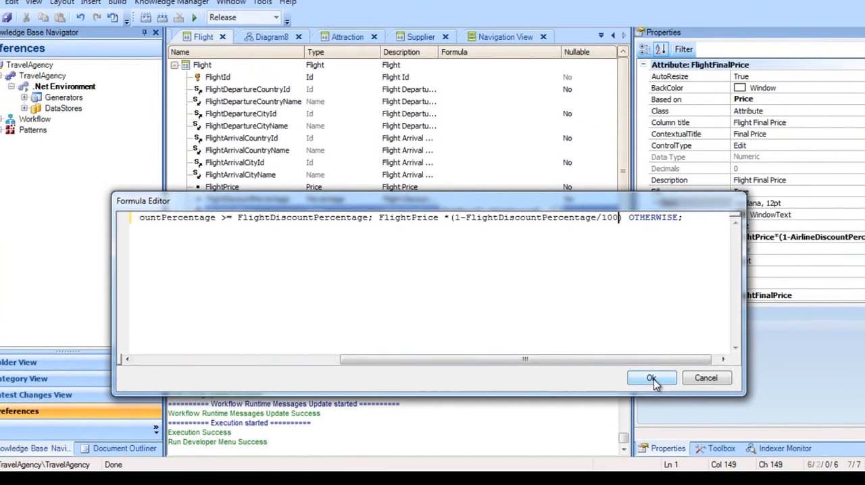
pyautogui.click(722, 354)
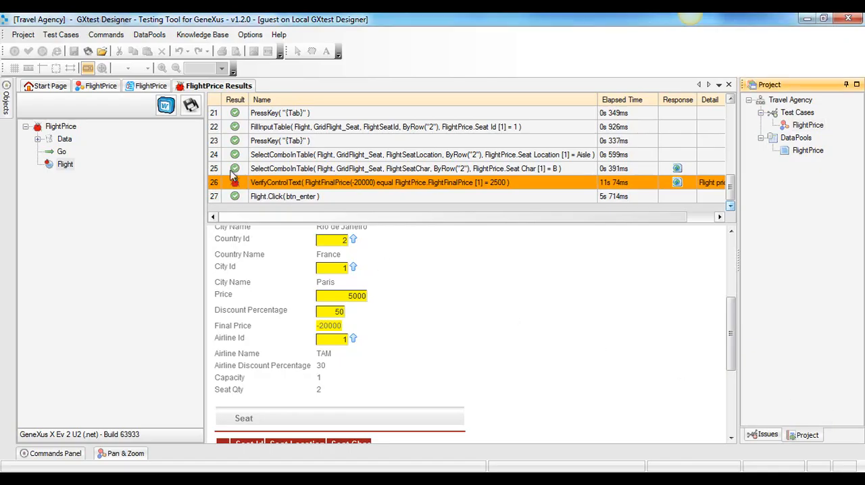
# Execute the FlightPrice test case again and inspect the Flight commands' VerifyControlText validation with its captured page in the new results
pyautogui.click(100, 86)
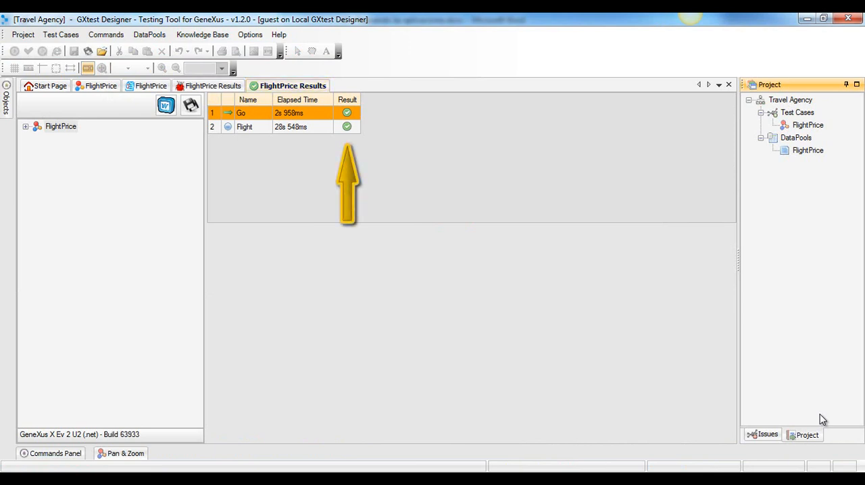
pyautogui.click(25, 128)
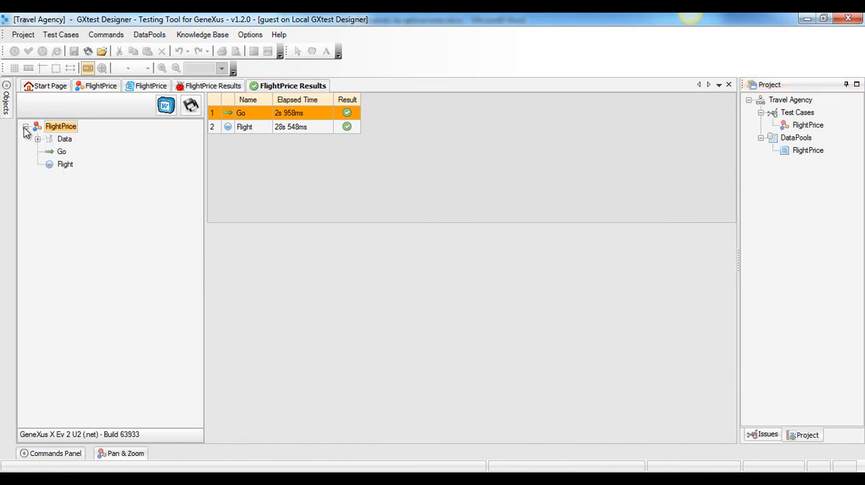
pyautogui.click(65, 166)
pyautogui.moveTo(730, 124); pyautogui.dragTo(724, 204)
pyautogui.click(540, 184)
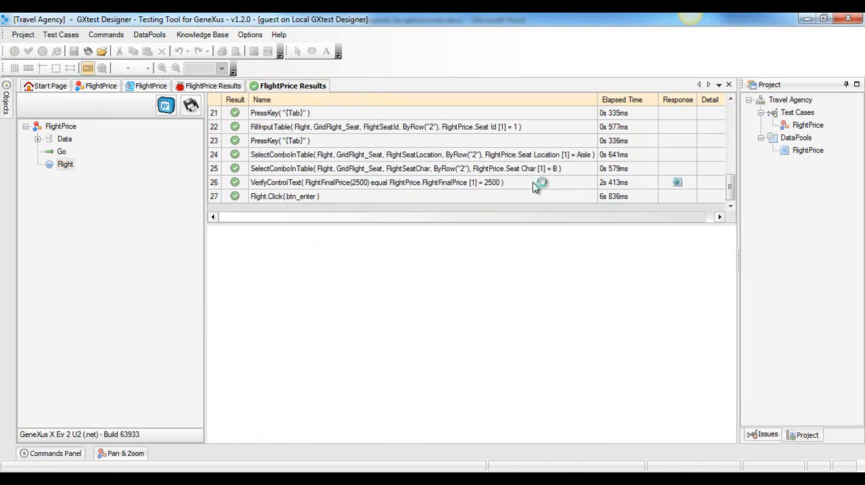
pyautogui.moveTo(733, 289); pyautogui.dragTo(728, 324)
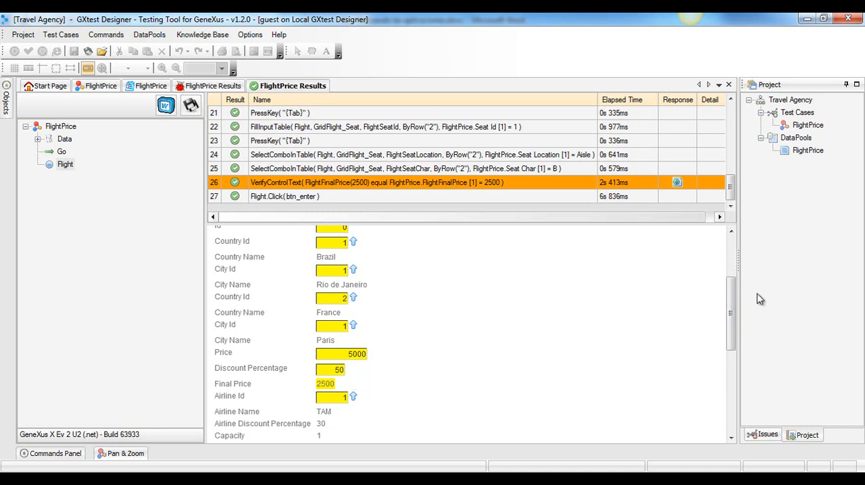
# Open the FlightPrice datapool and start a second row with FlightId 0, departure country 1 and city 1, arrival country 2 and city 1
pyautogui.doubleClick(809, 152)
pyautogui.click(810, 152)
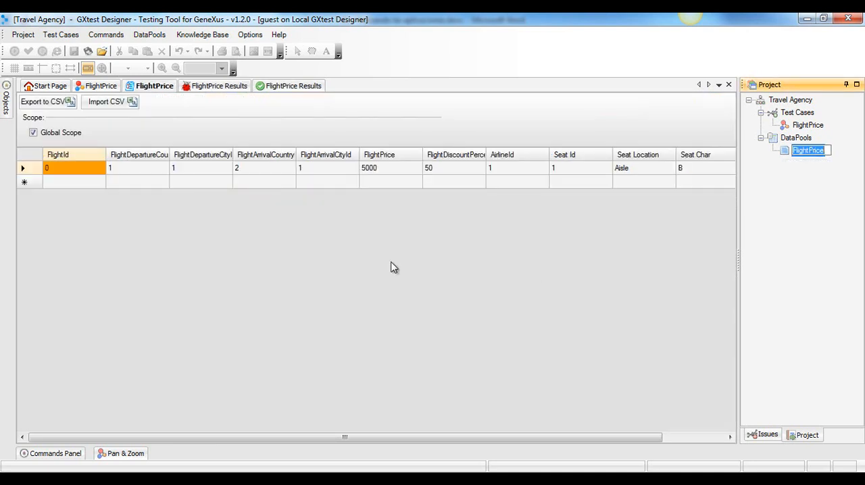
pyautogui.click(60, 183)
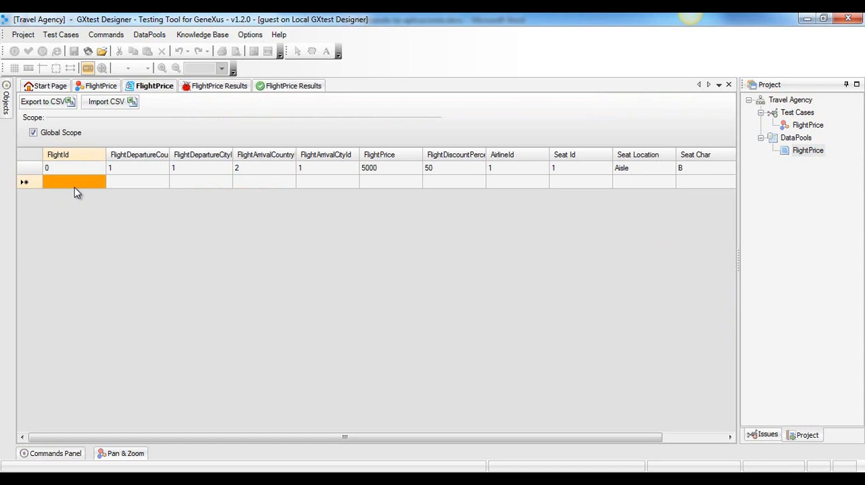
pyautogui.write('0')
pyautogui.press('Tab')
pyautogui.write('1')
# Set the second row's FlightPrice to 5000, discount percentage to 40, AirlineId to 1 and Seat Id to 1
pyautogui.press('Tab')
pyautogui.write('1')
pyautogui.press('Tab')
pyautogui.write('2\t1')
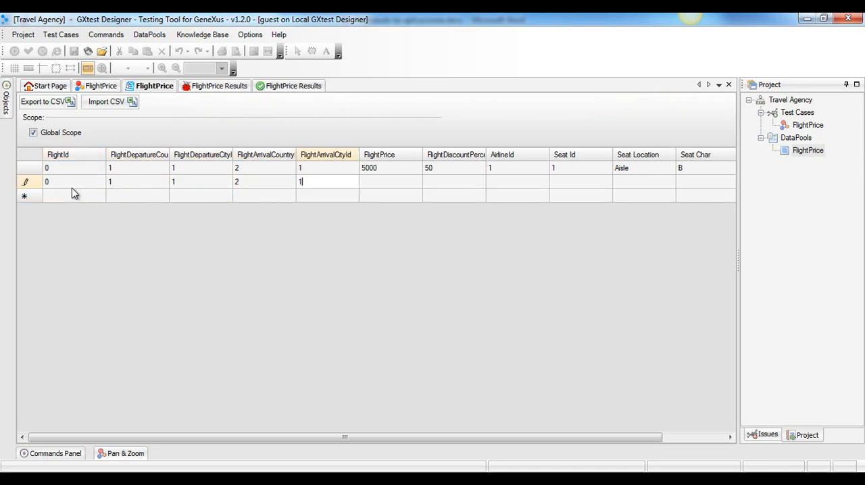
pyautogui.press('Tab')
pyautogui.write('5')
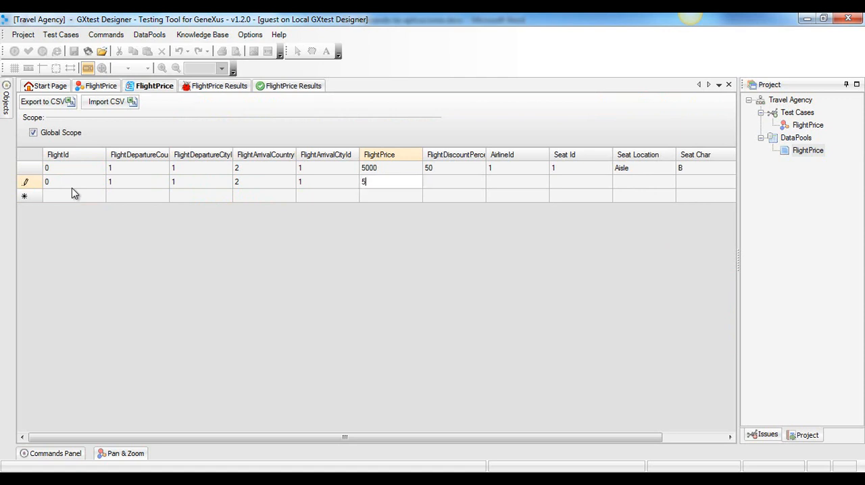
pyautogui.write('000')
pyautogui.press('Tab')
pyautogui.write('4')
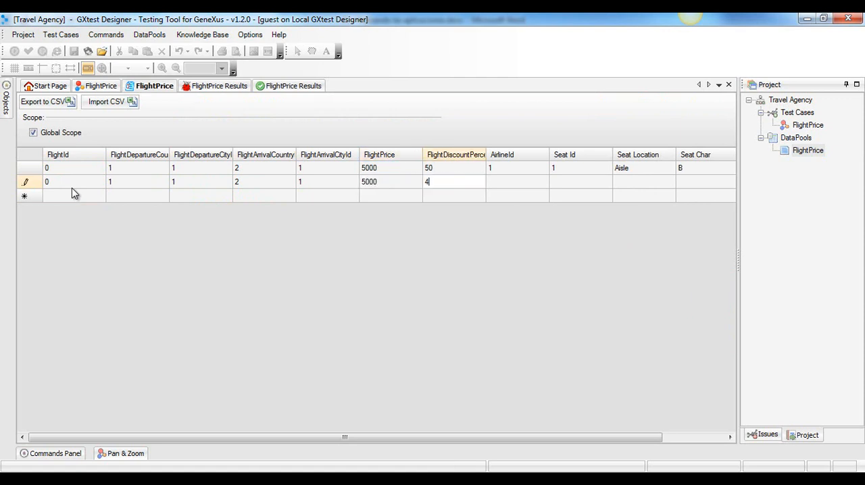
pyautogui.write('0')
pyautogui.press('Tab')
pyautogui.write('1')
pyautogui.press('Tab')
pyautogui.write('1')
pyautogui.press('Tab')
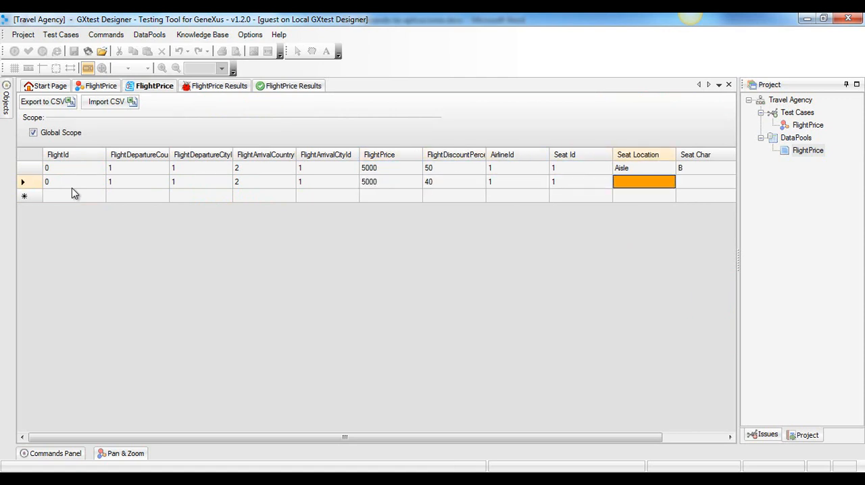
# Complete the second datapool row with Seat Location Aisle, Seat Char B and FlightFinalPrice 3000
pyautogui.write('Aisle')
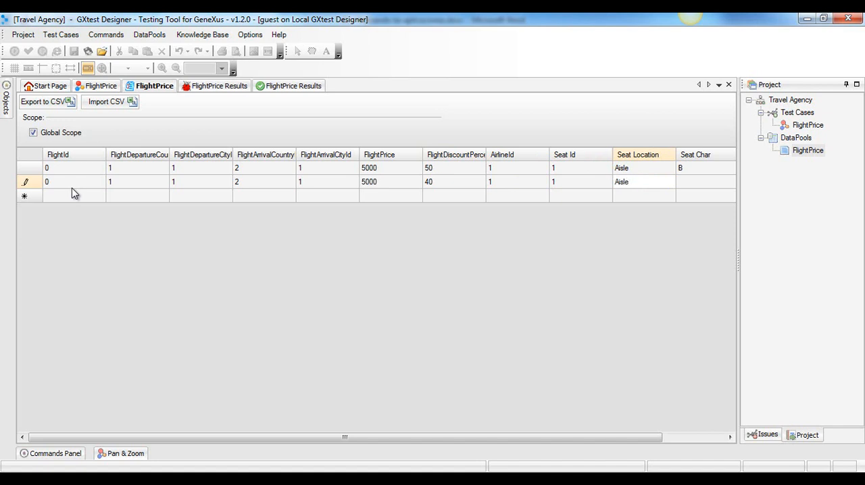
pyautogui.press('Tab')
pyautogui.write('B')
pyautogui.press('Tab')
pyautogui.write('3000')
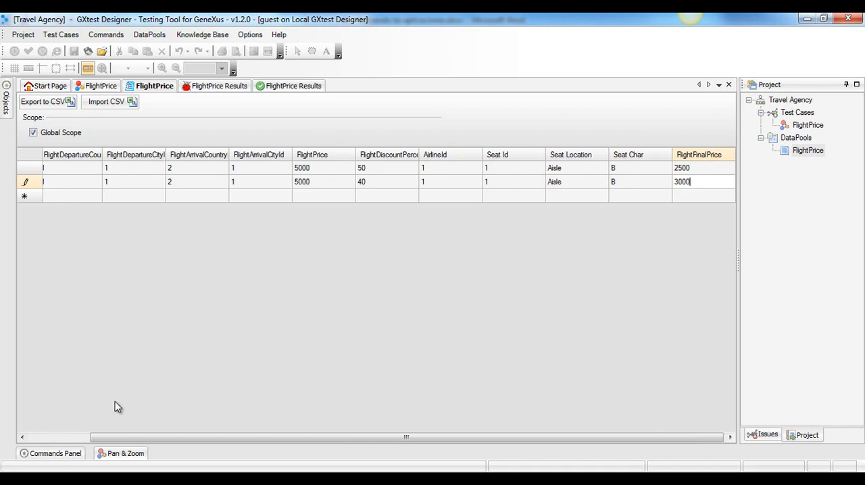
pyautogui.moveTo(139, 440); pyautogui.dragTo(31, 440)
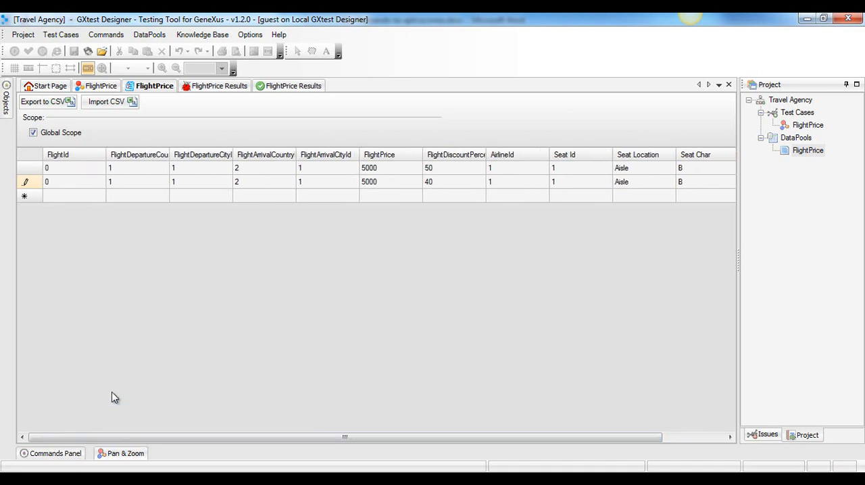